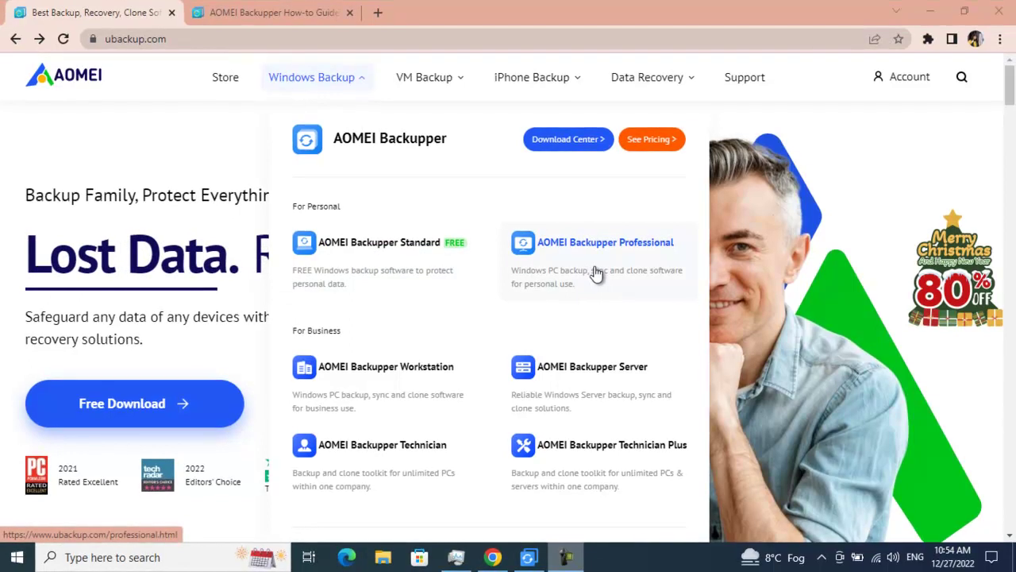
Open the AOMEI Backupper Professional product page and start downloading its free trial.
left_click(597, 272)
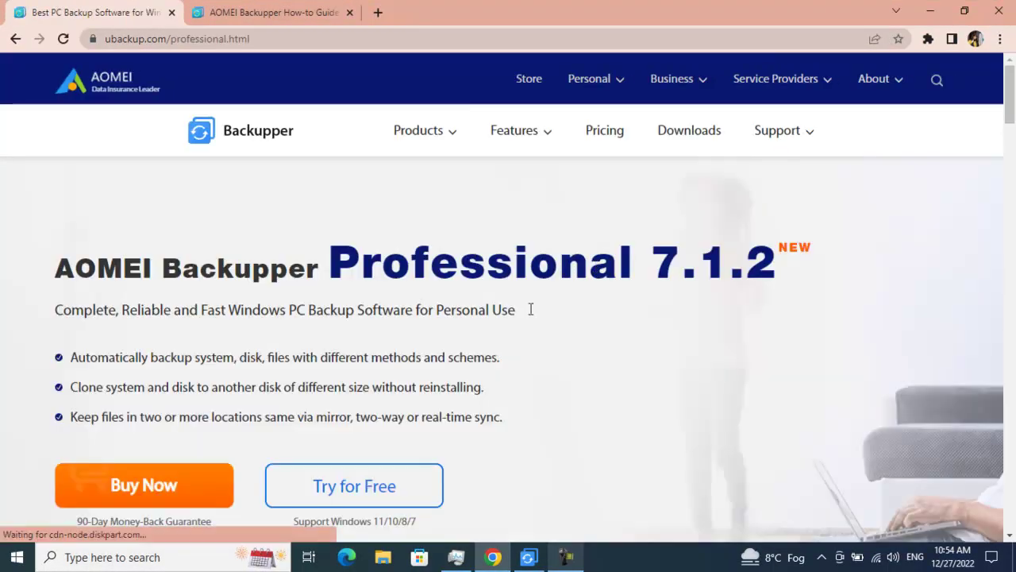
scroll(410, 328, "down", 1)
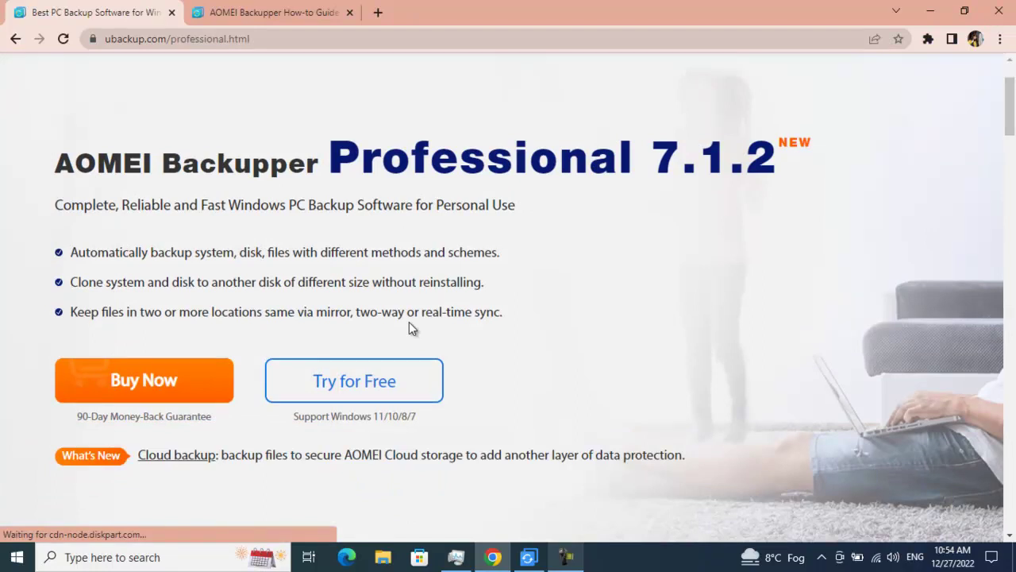
scroll(409, 322, "down", 1)
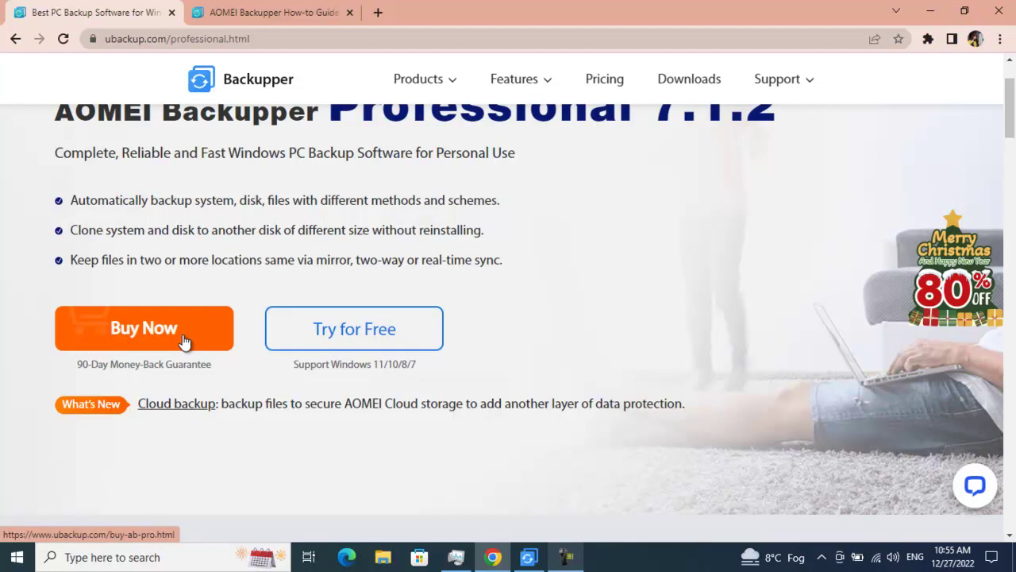
left_click(366, 347)
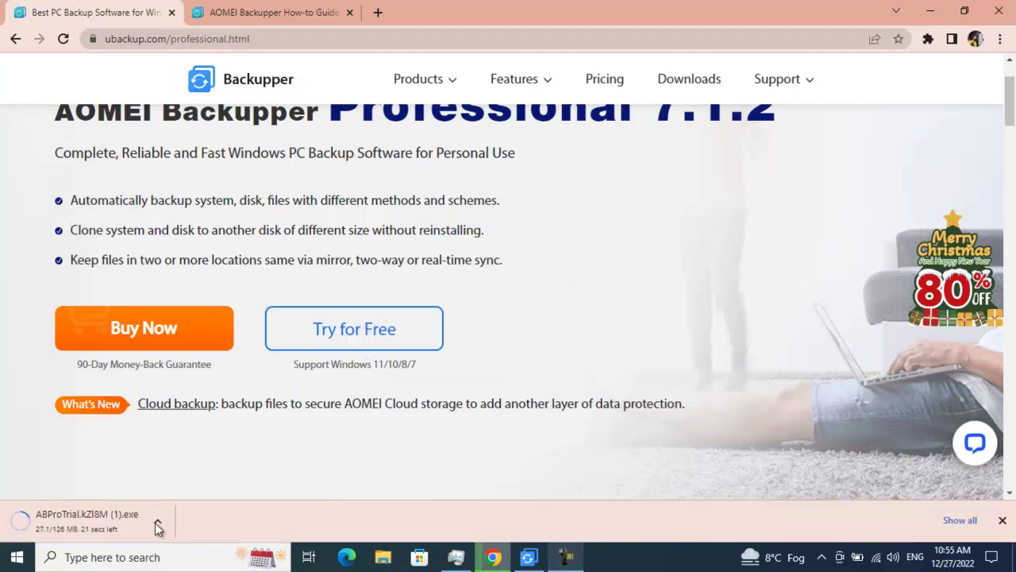
Cancel the trial installer download and minimize the browser window.
left_click(157, 522)
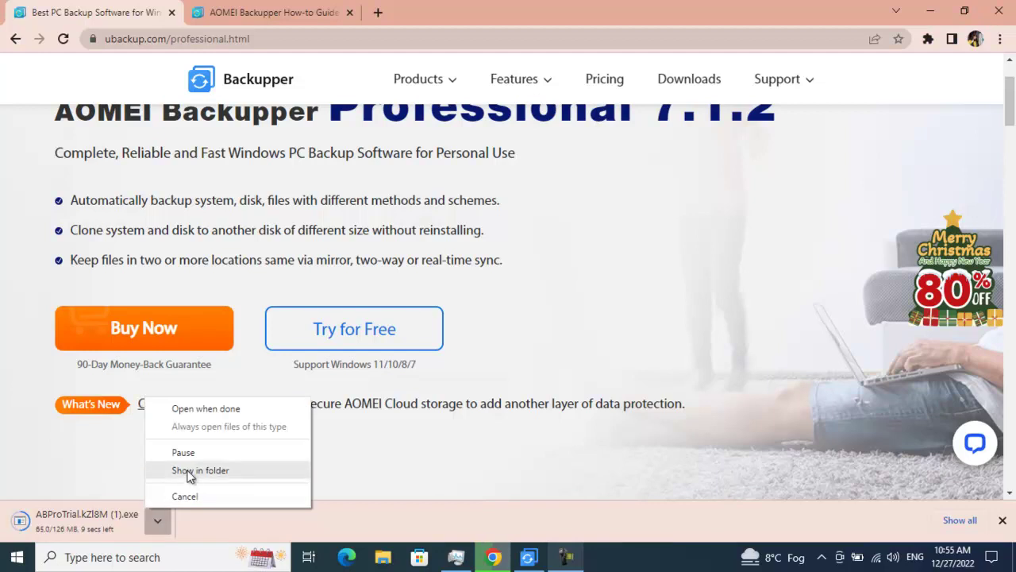
left_click(186, 495)
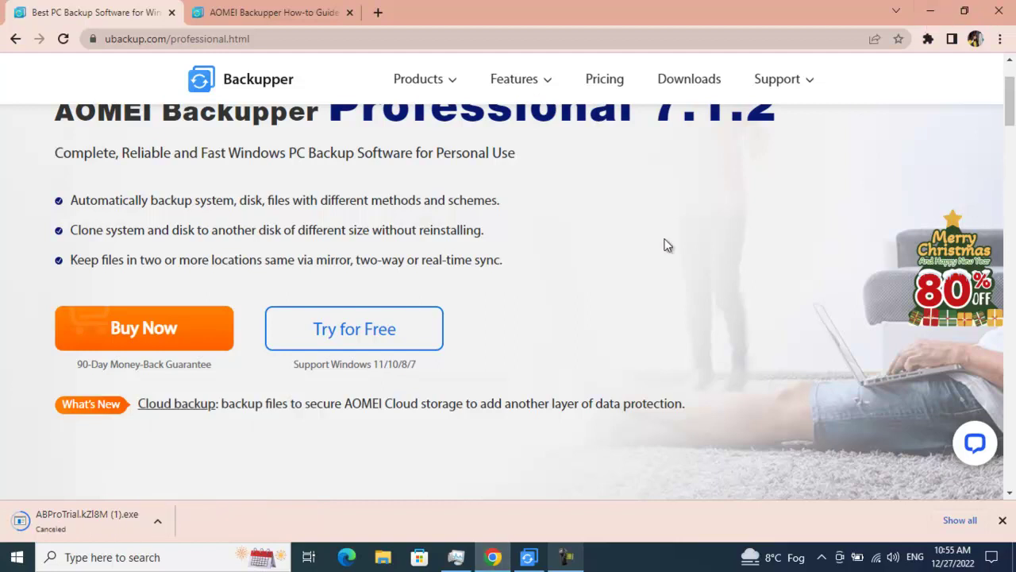
scroll(664, 238, "up", 2)
left_click(933, 8)
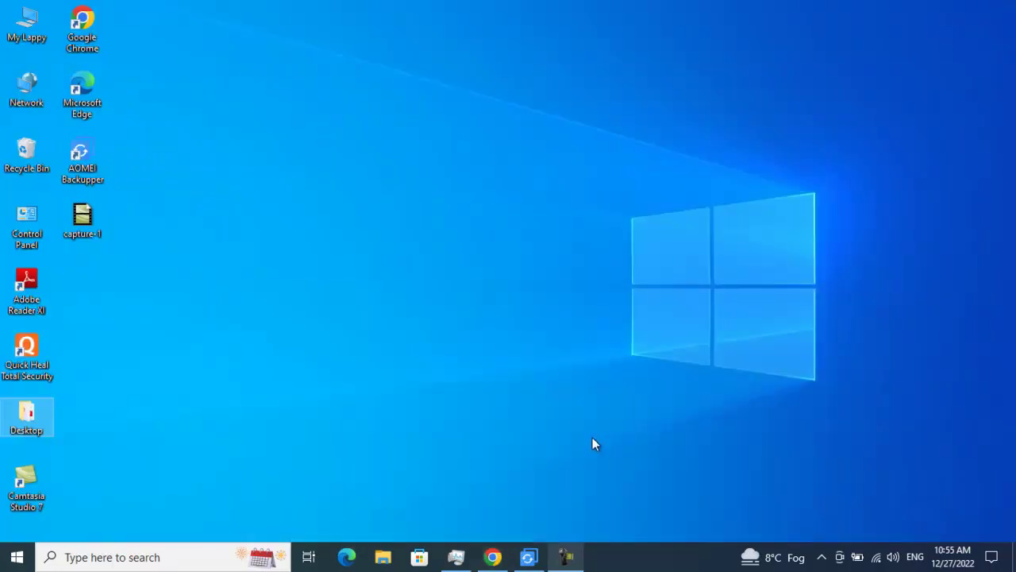
Switch to AOMEI Backupper Professional, reposition its window to fit fully on screen, and show the Home page.
left_click(529, 556)
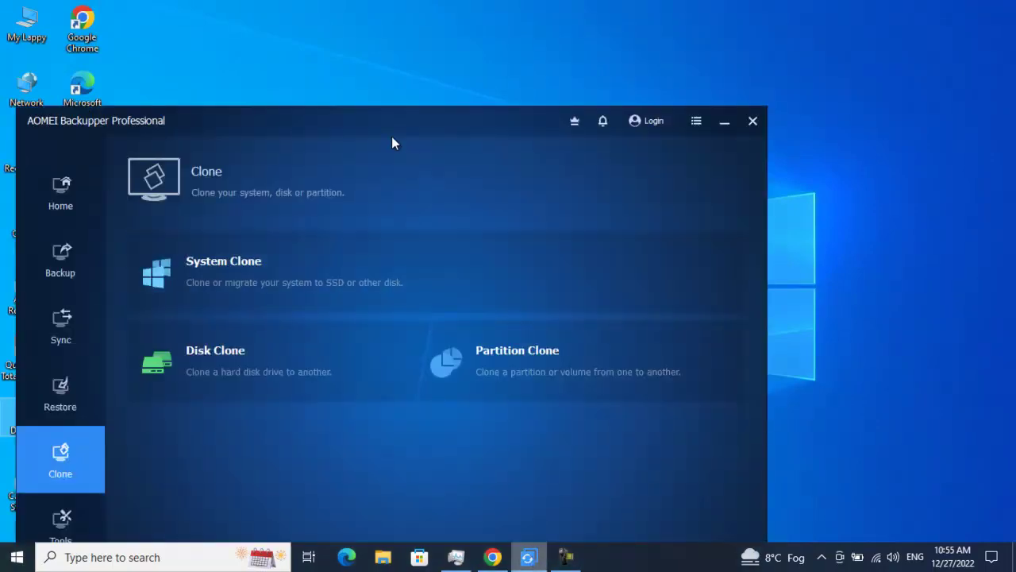
left_click_drag(311, 118, 452, 19)
left_click(190, 79)
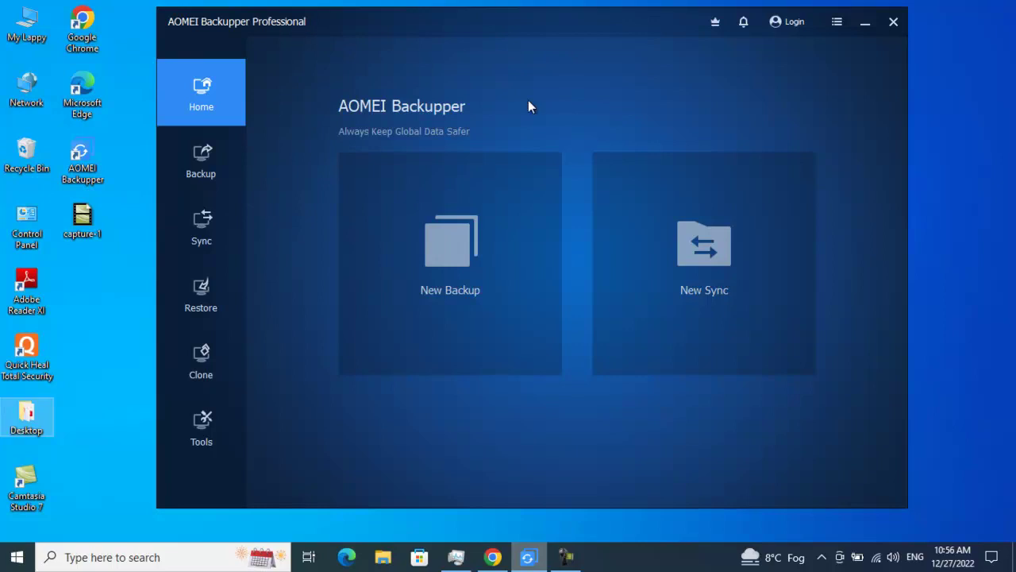
Examine the account login form and the backup and sync types offered from the Home page.
left_click(797, 33)
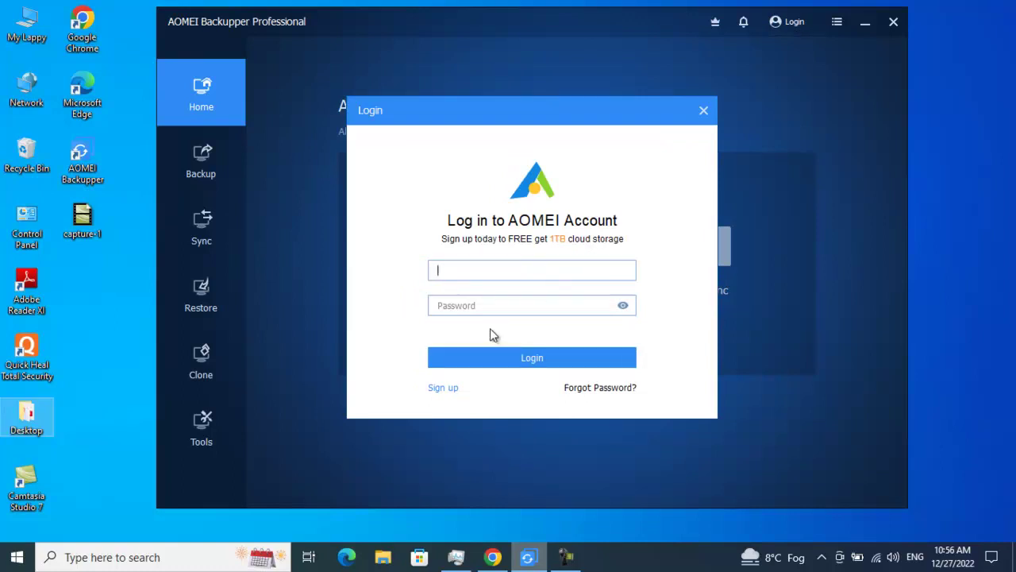
left_click(705, 113)
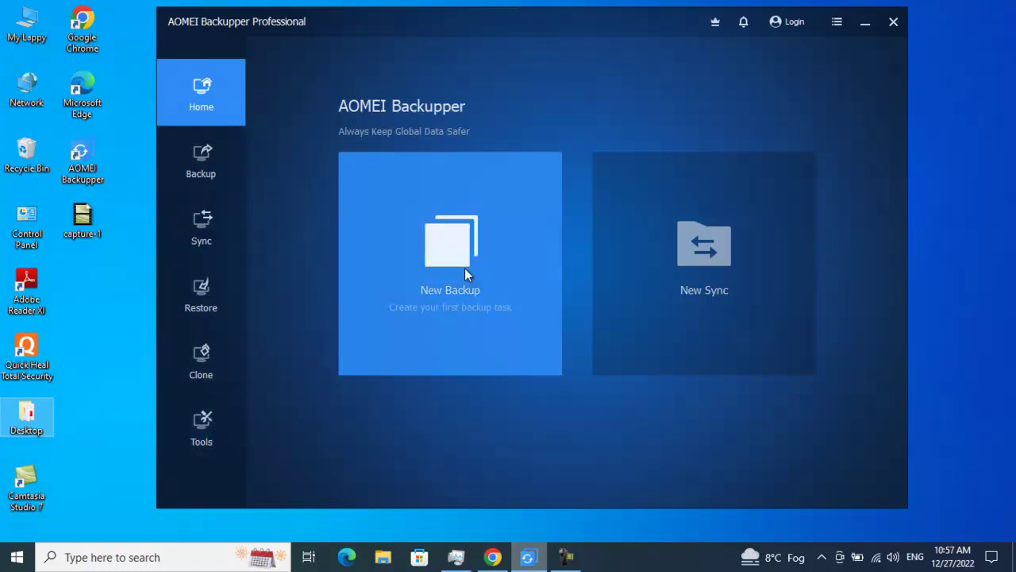
left_click(466, 262)
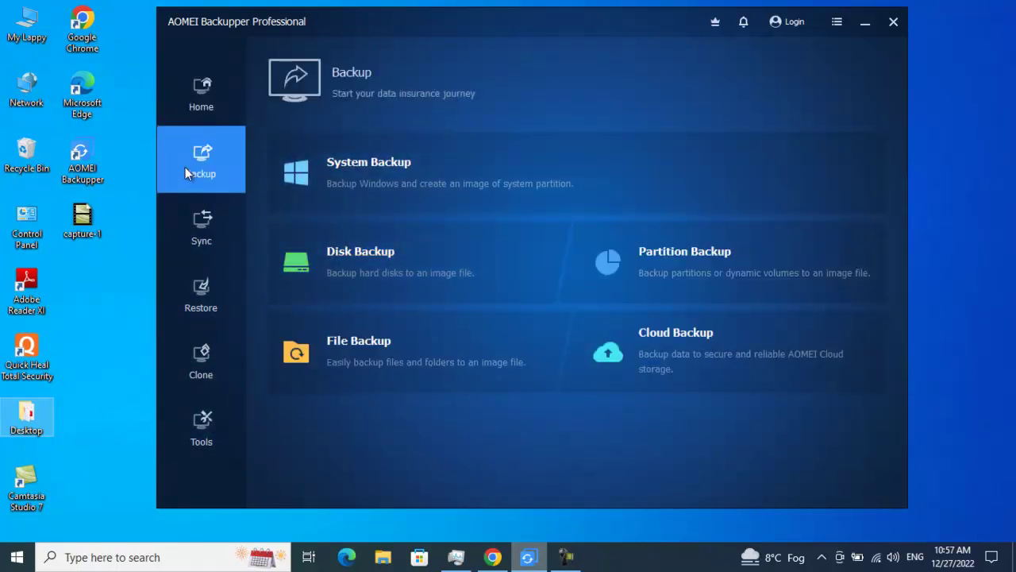
left_click(206, 104)
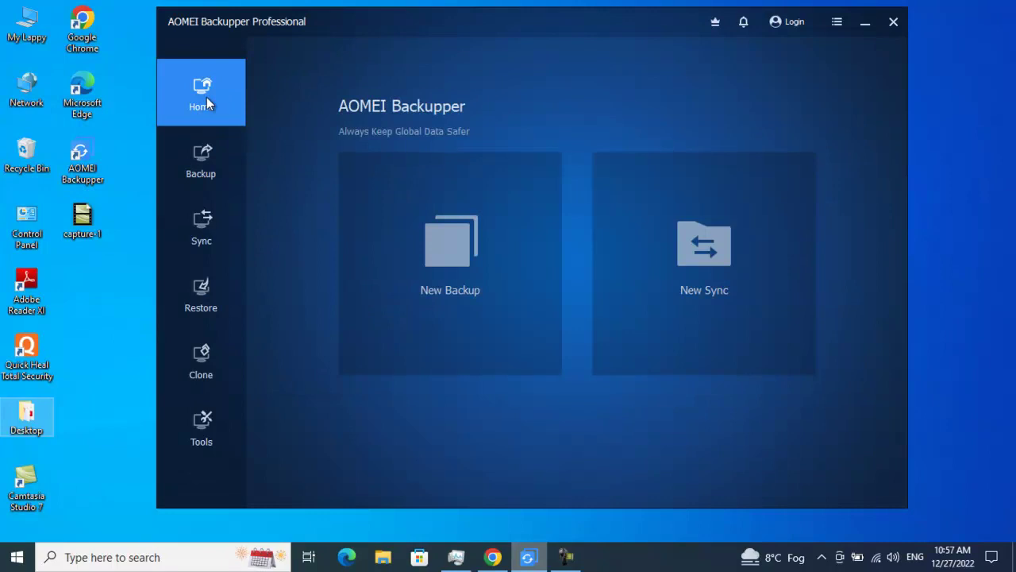
left_click(717, 284)
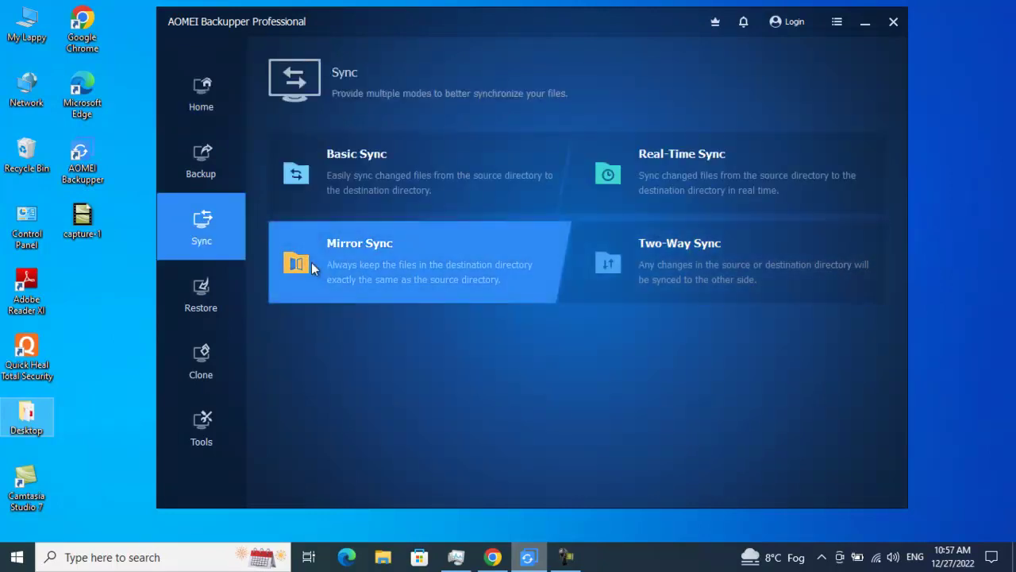
left_click(203, 116)
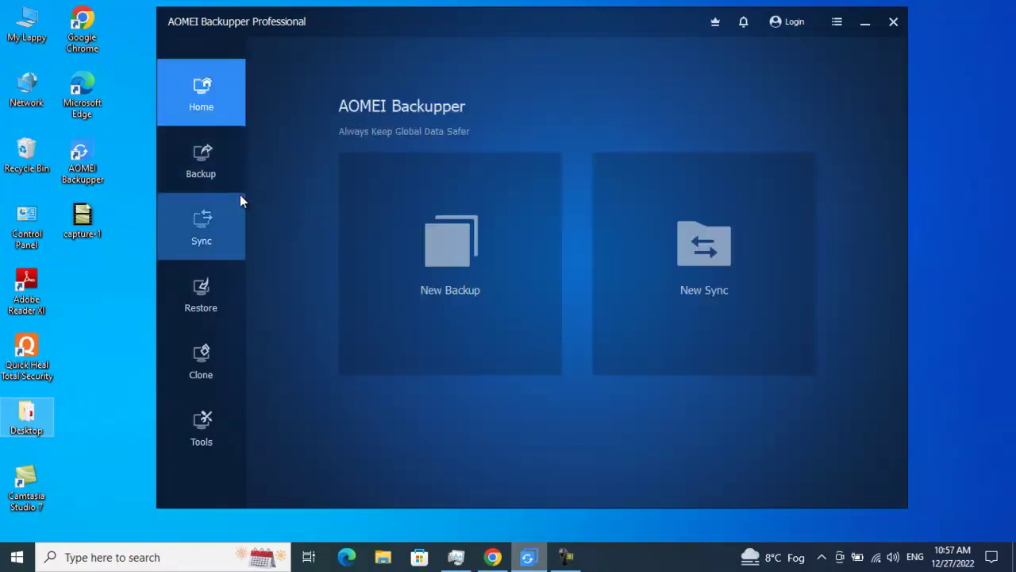
Begin setting up a System Backup task.
left_click(213, 175)
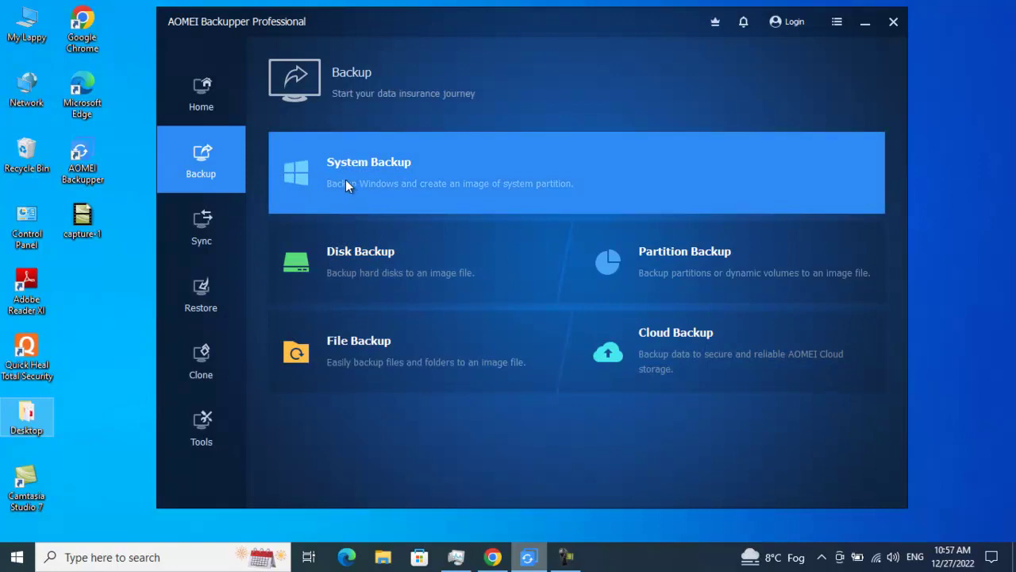
left_click(384, 185)
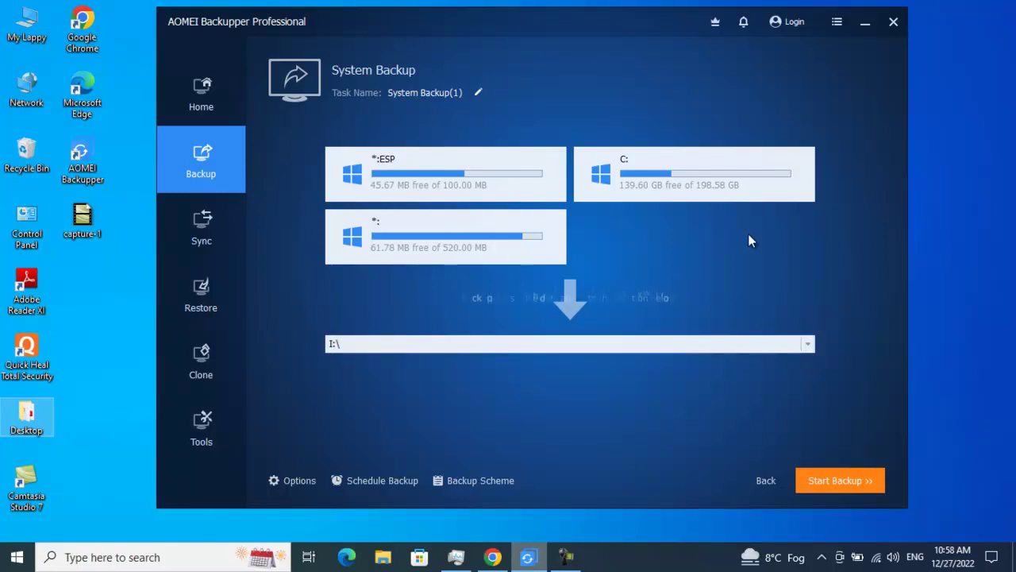
Browse the computer's drives for a local backup destination, select My Passport (I:), and dismiss the folder chooser.
left_click(807, 346)
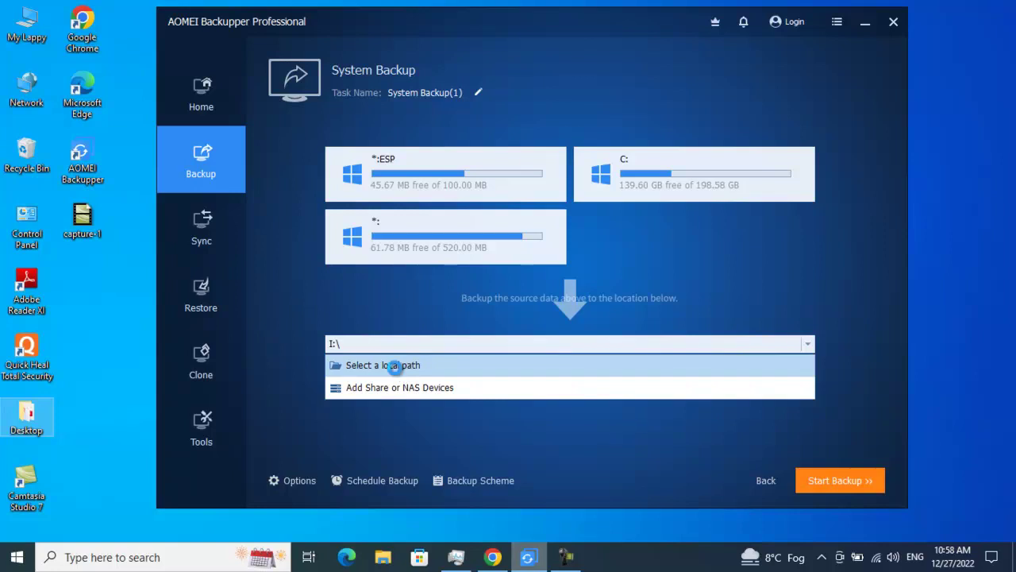
left_click(394, 368)
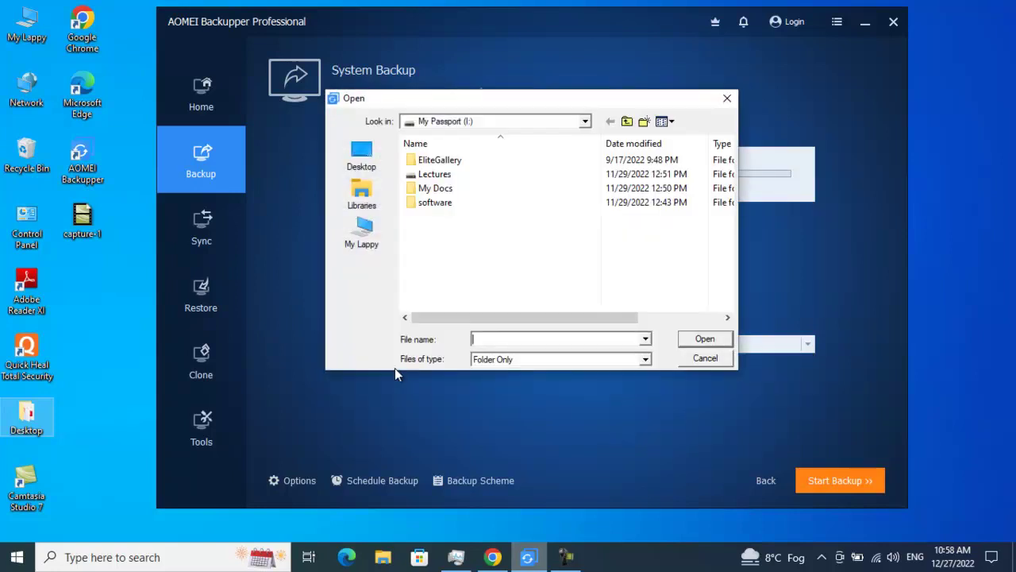
left_click(365, 238)
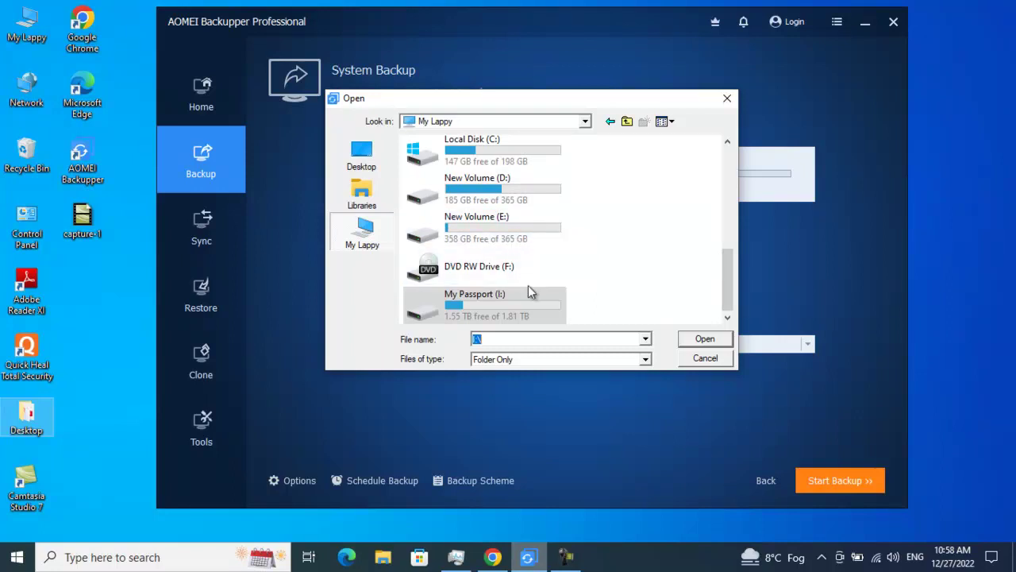
left_click(493, 312)
left_click(707, 356)
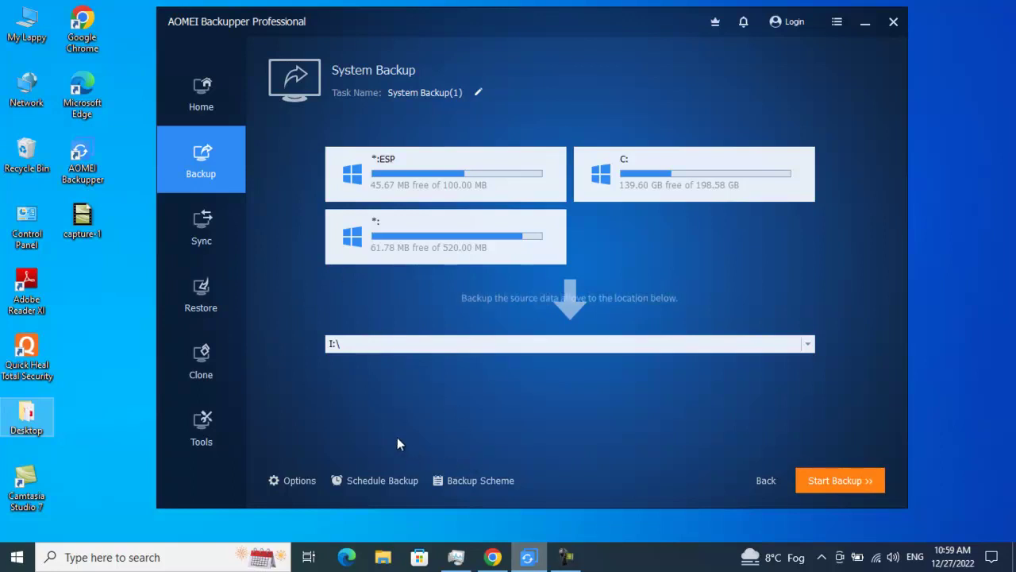
Enable scheduling for the system backup and review the available schedule frequencies.
left_click(375, 482)
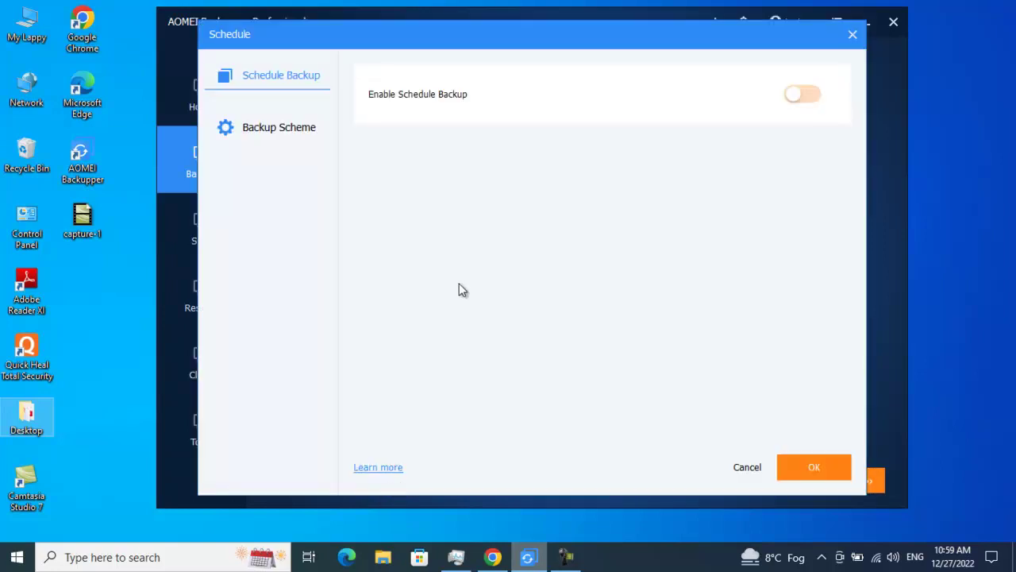
left_click(802, 94)
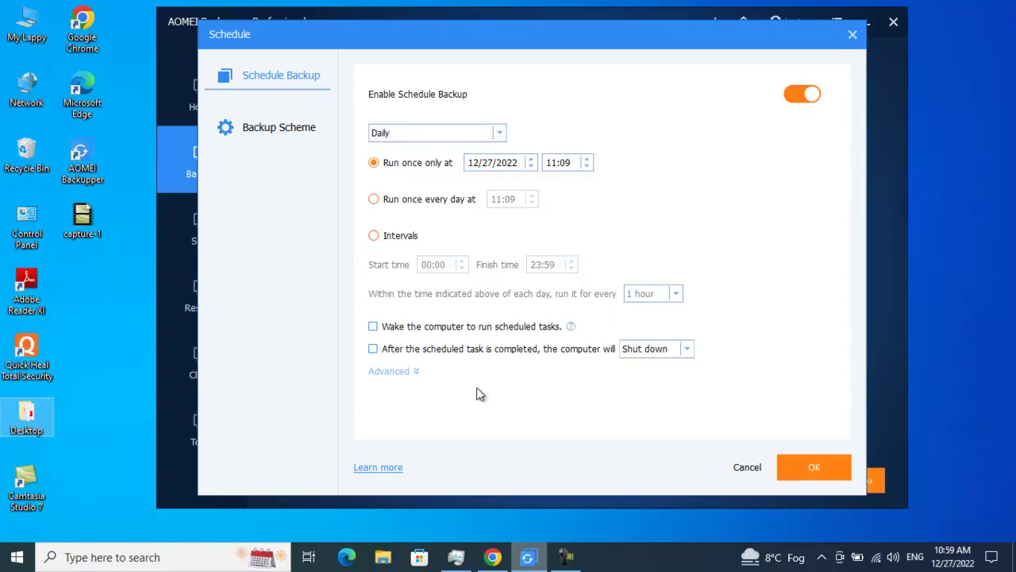
left_click(502, 135)
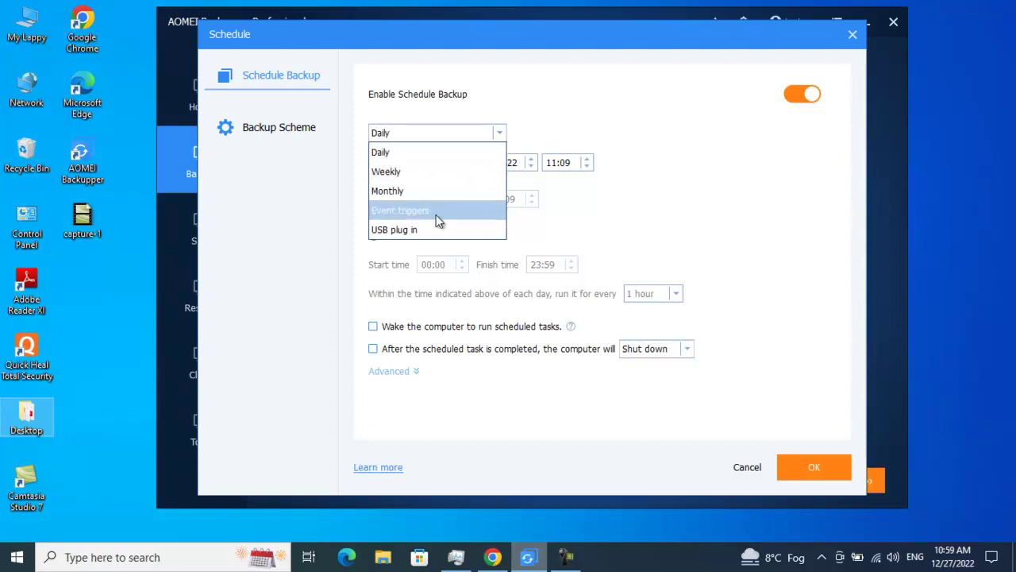
left_click(500, 136)
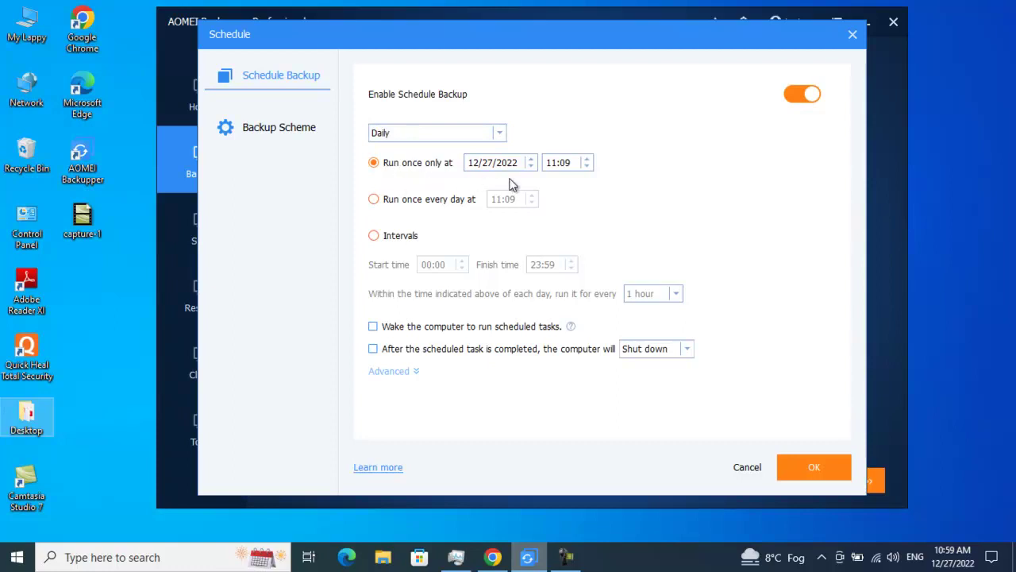
Try the once-every-day schedule mode, and switch to Intervals with a run every 1 hour.
left_click(373, 200)
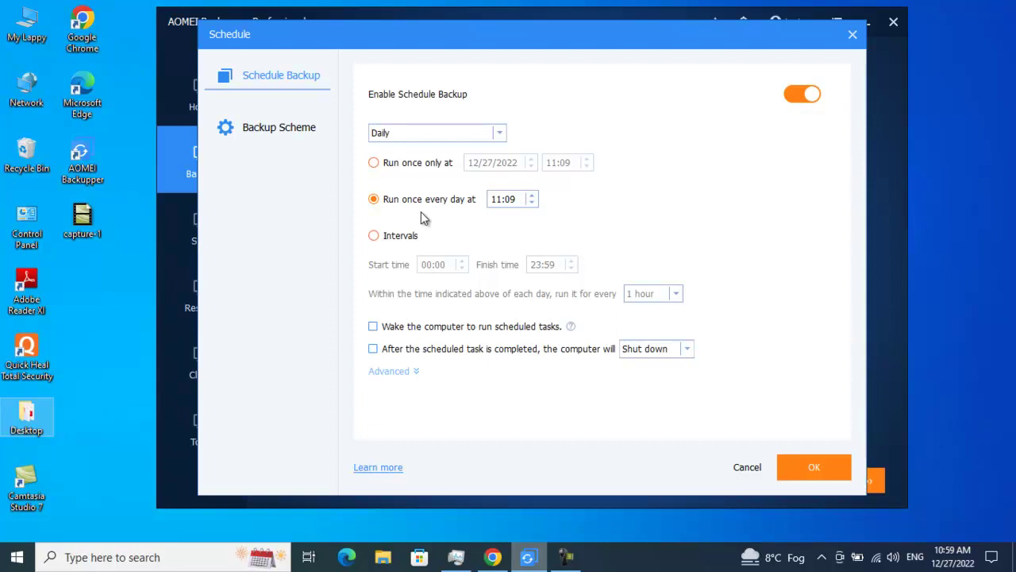
left_click(374, 235)
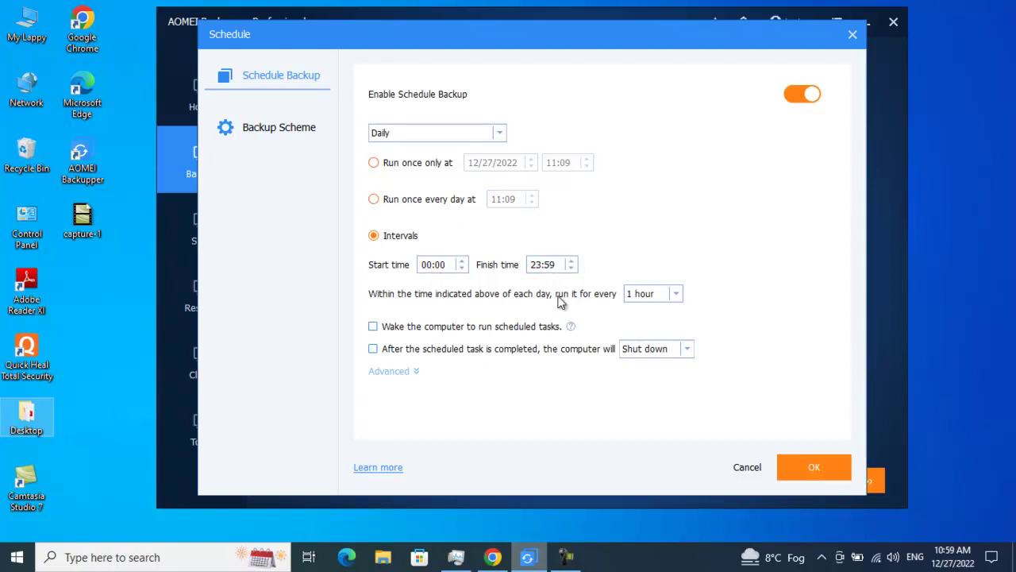
left_click(675, 296)
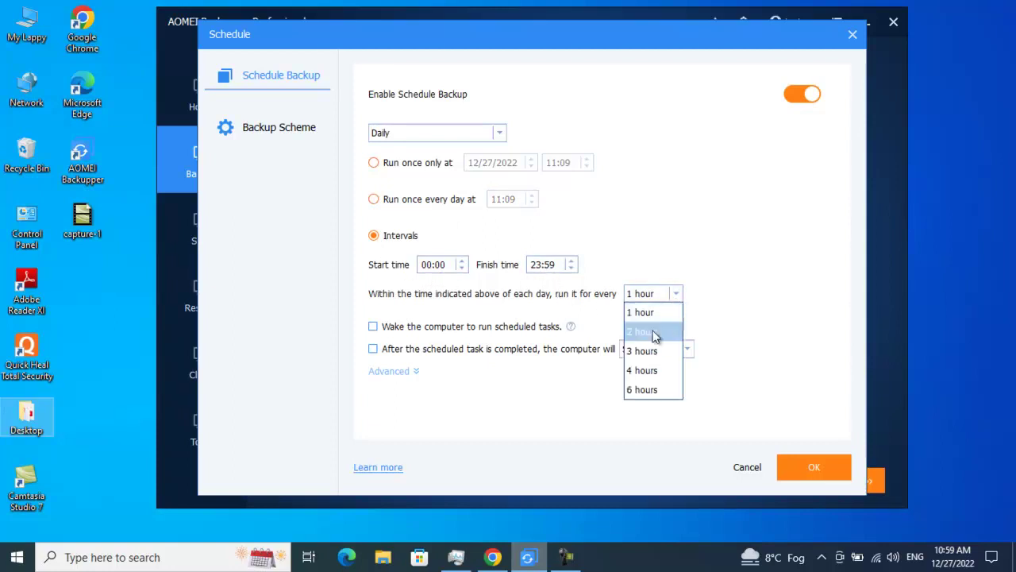
left_click(647, 312)
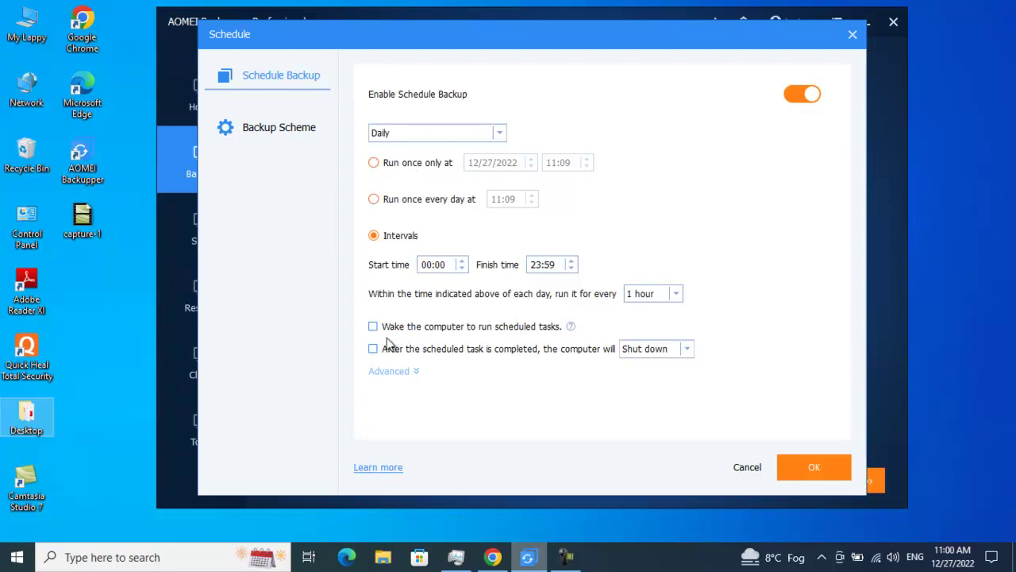
Review the advanced service options and post-task computer actions, and cancel the schedule settings.
left_click(401, 375)
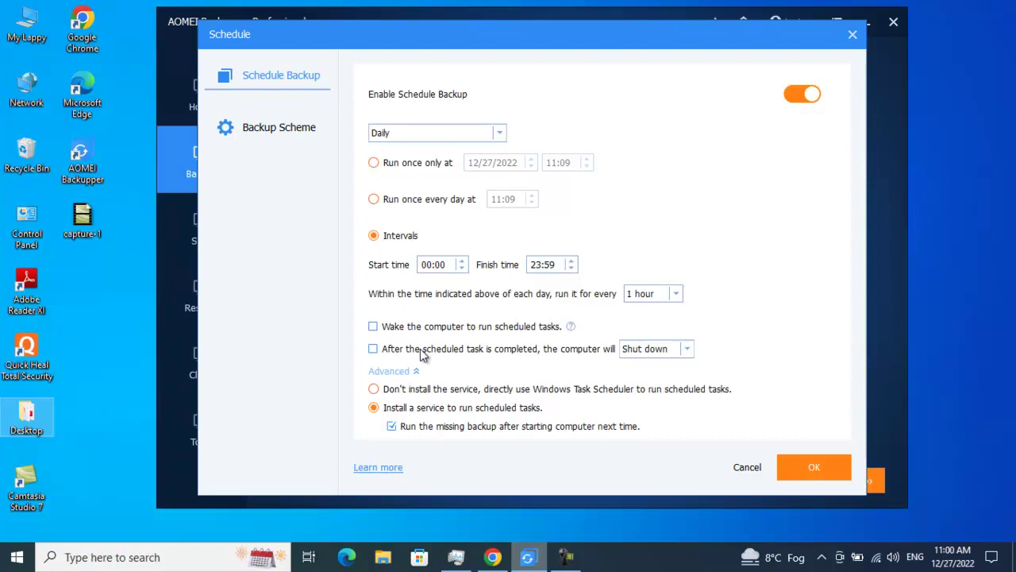
left_click(689, 350)
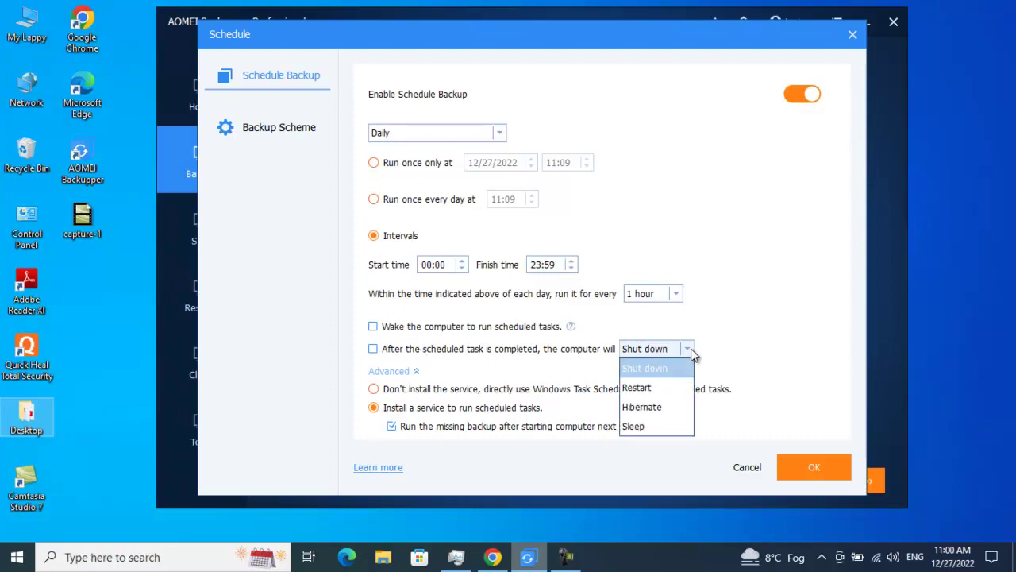
left_click(814, 283)
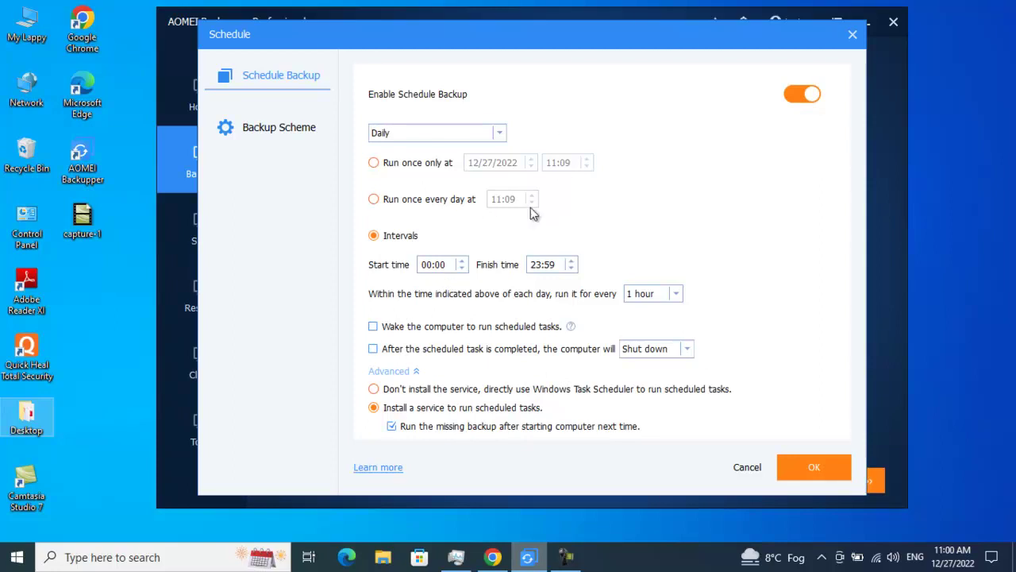
left_click(747, 473)
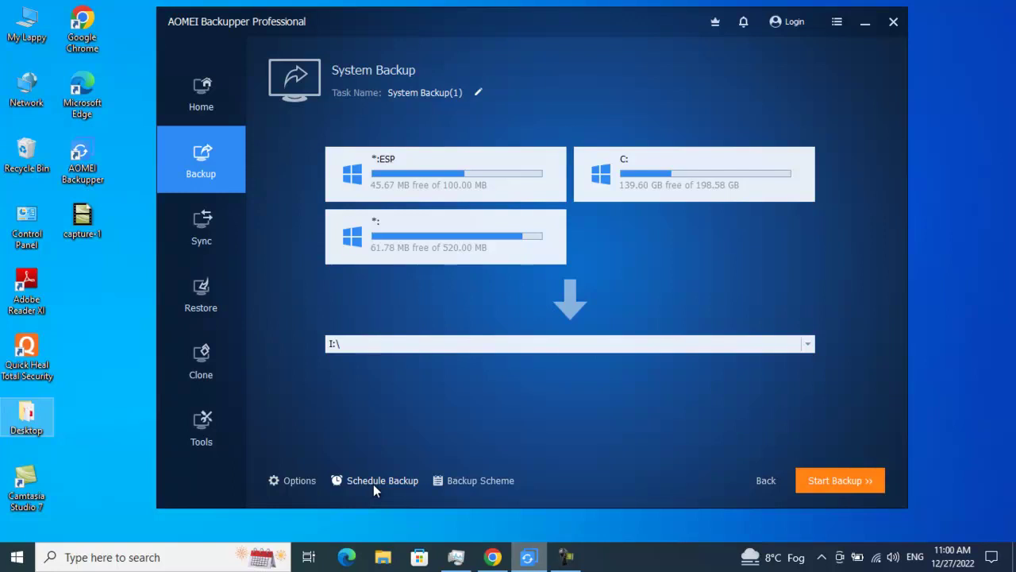
Open the system backup's scheme settings and review the available backup methods.
left_click(474, 483)
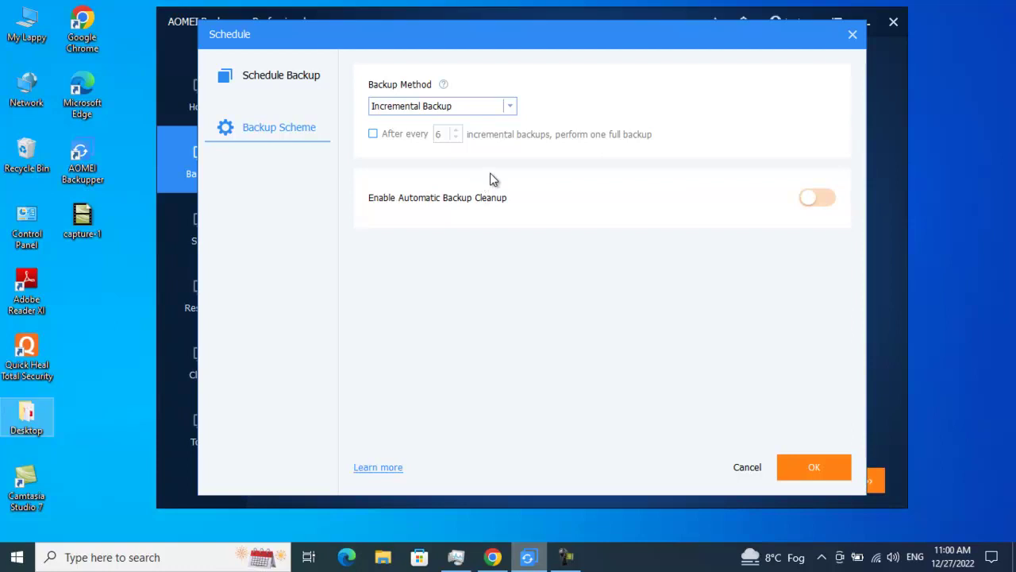
left_click(508, 110)
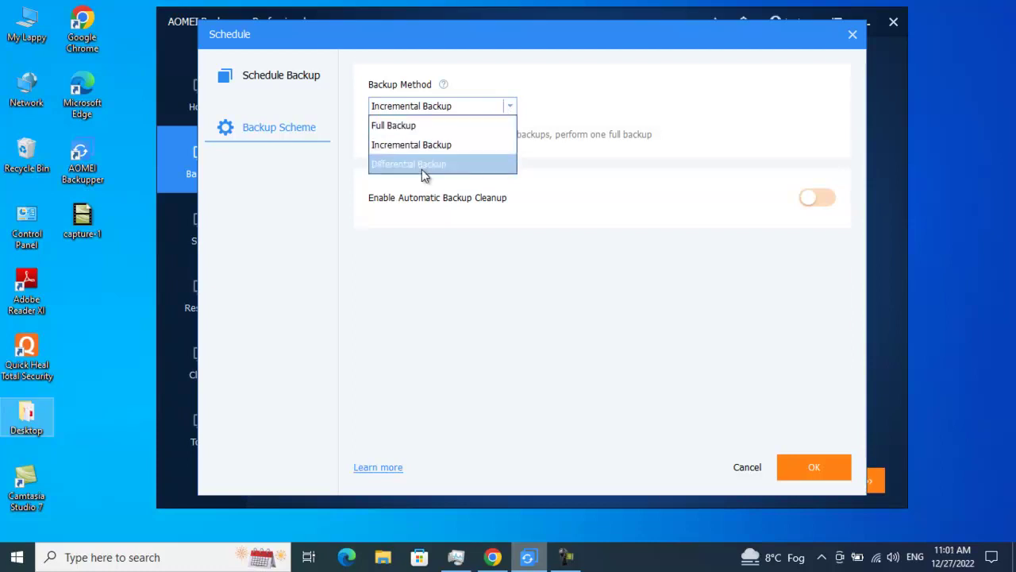
left_click(479, 238)
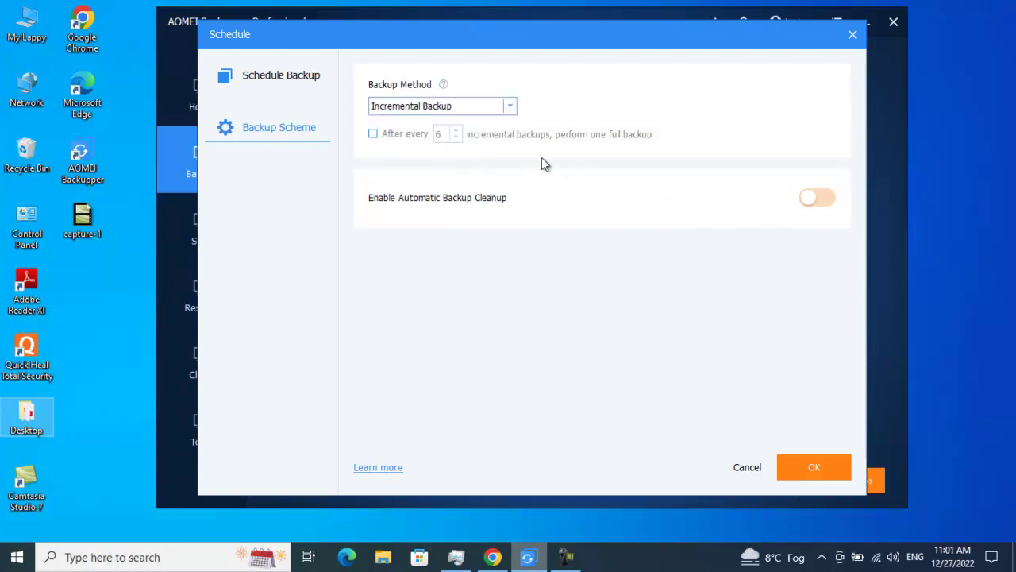
Try automatic backup cleanup, looking through its cleanup methods and retention quantity, and cancel the backup scheme settings.
left_click(822, 201)
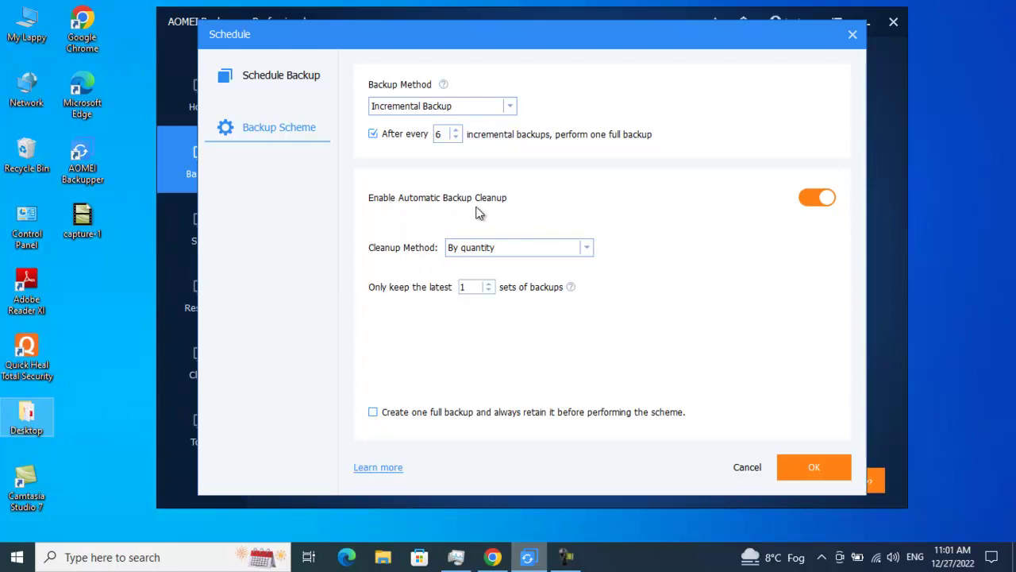
left_click(582, 251)
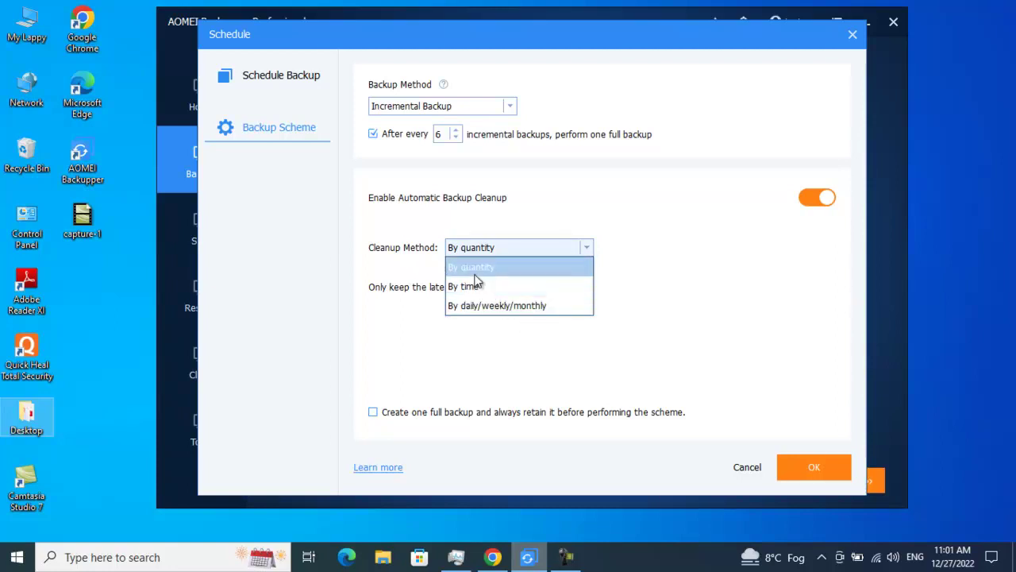
left_click(671, 248)
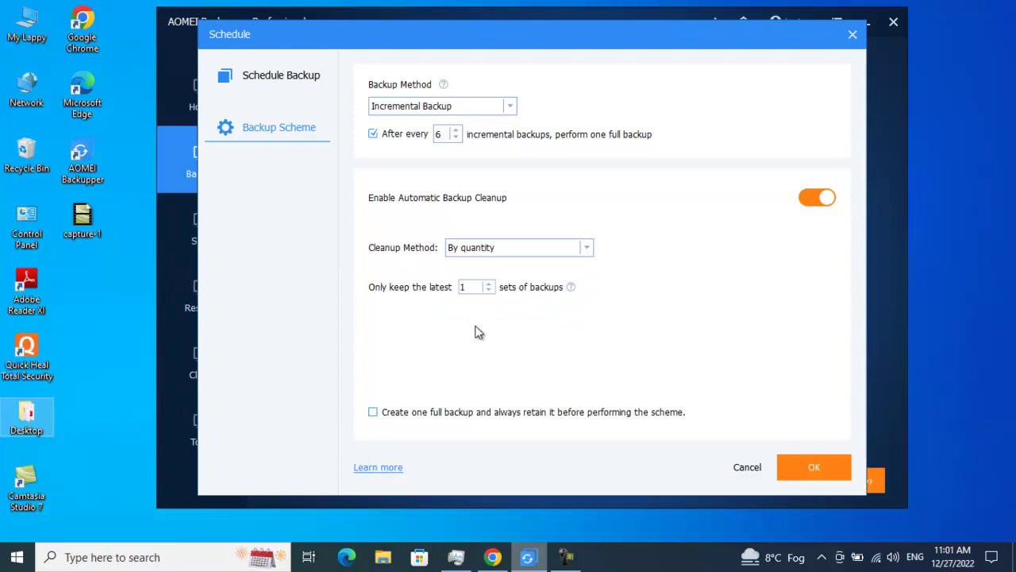
left_click(486, 284)
left_click(745, 474)
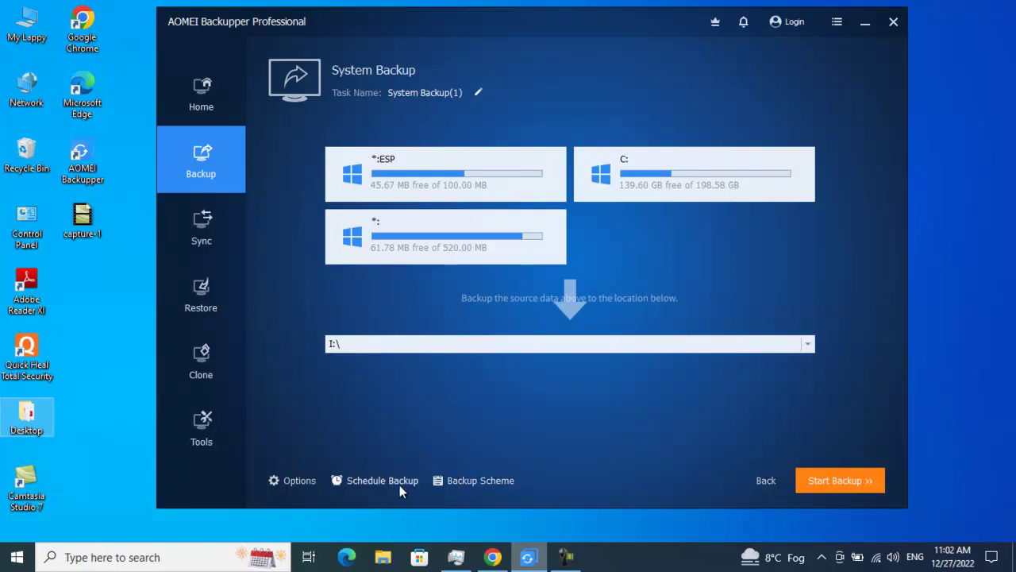
Review the general, command, backup mode and advanced options of the system backup, and cancel the backup settings.
left_click(295, 481)
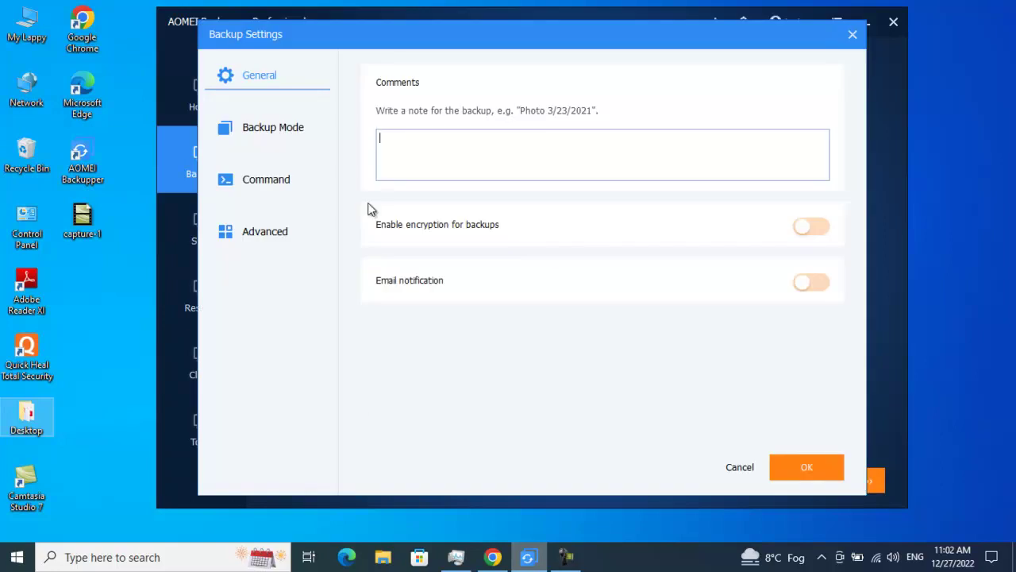
left_click(287, 184)
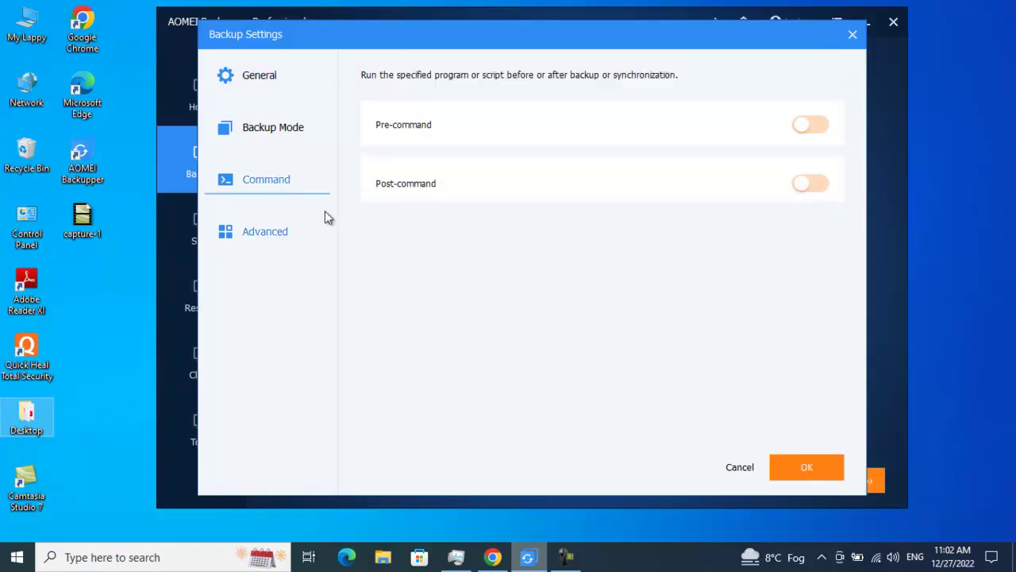
left_click(276, 129)
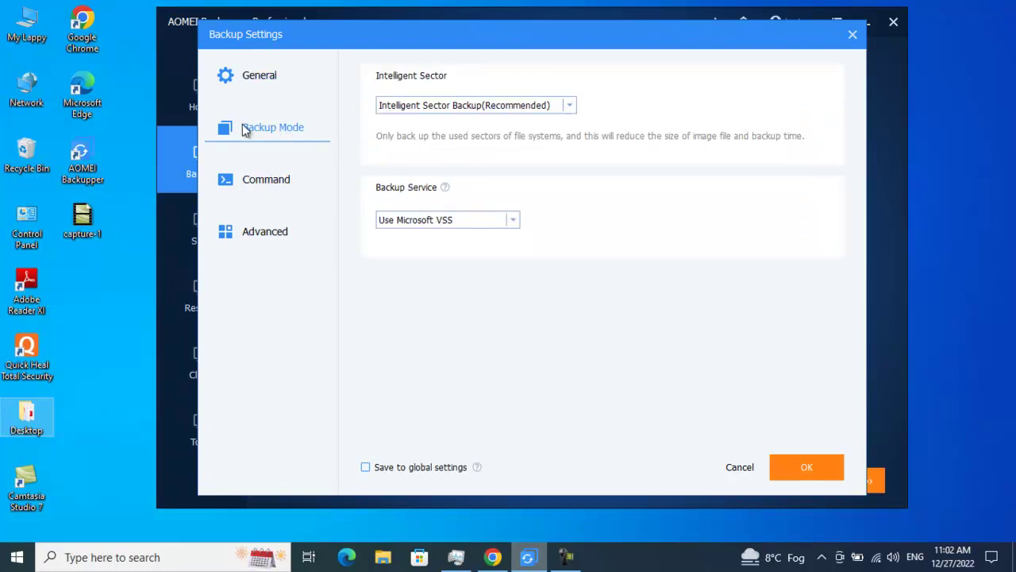
left_click(287, 228)
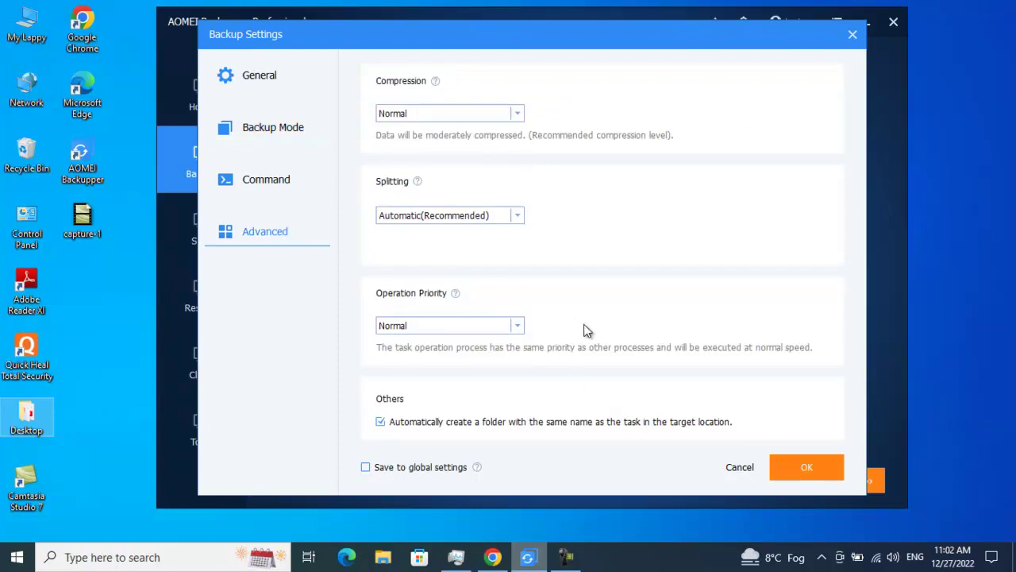
left_click(739, 470)
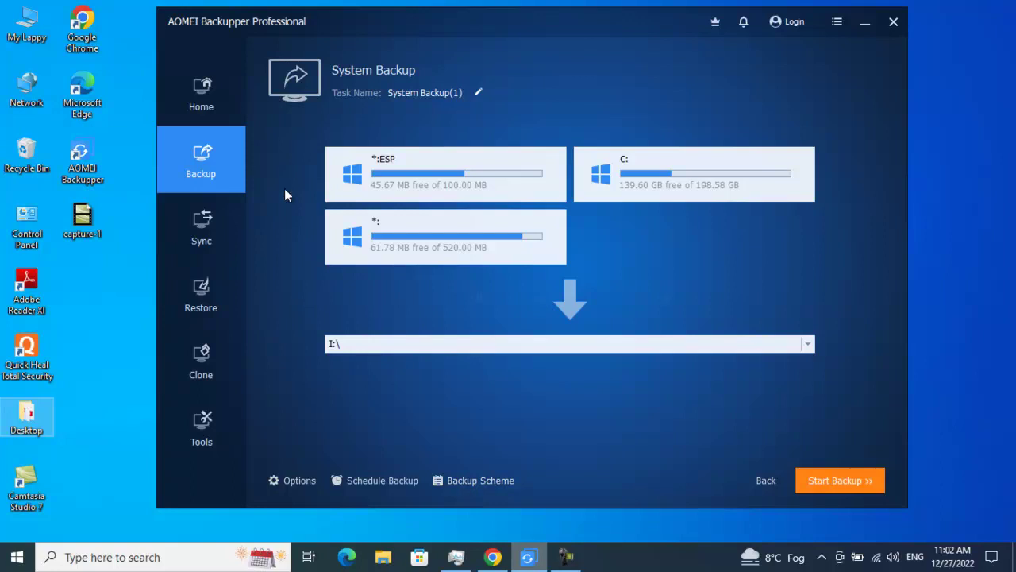
Set up a disk backup with Disk0 as the source, and check the destination choices while keeping I:\.
left_click(205, 170)
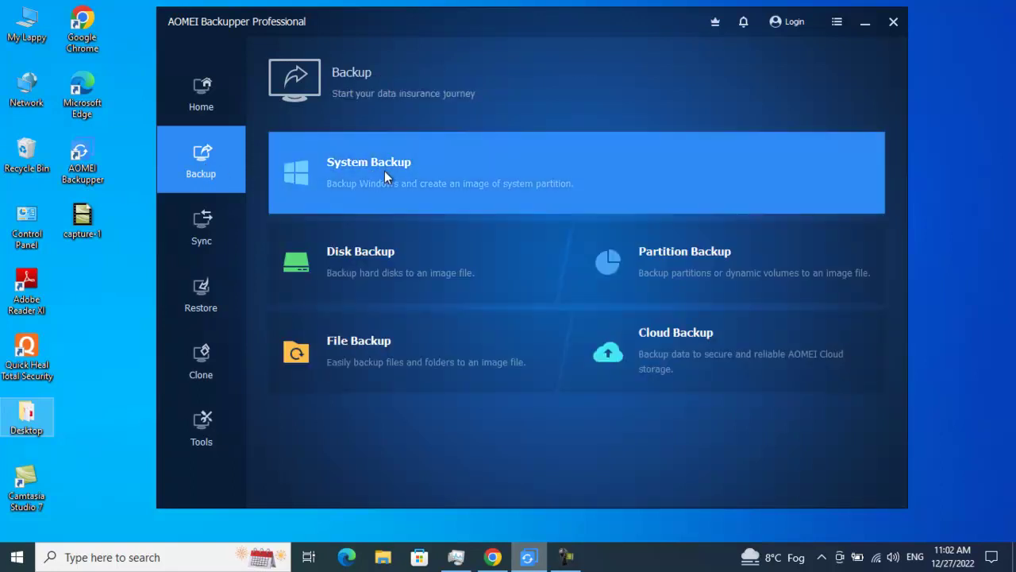
left_click(401, 260)
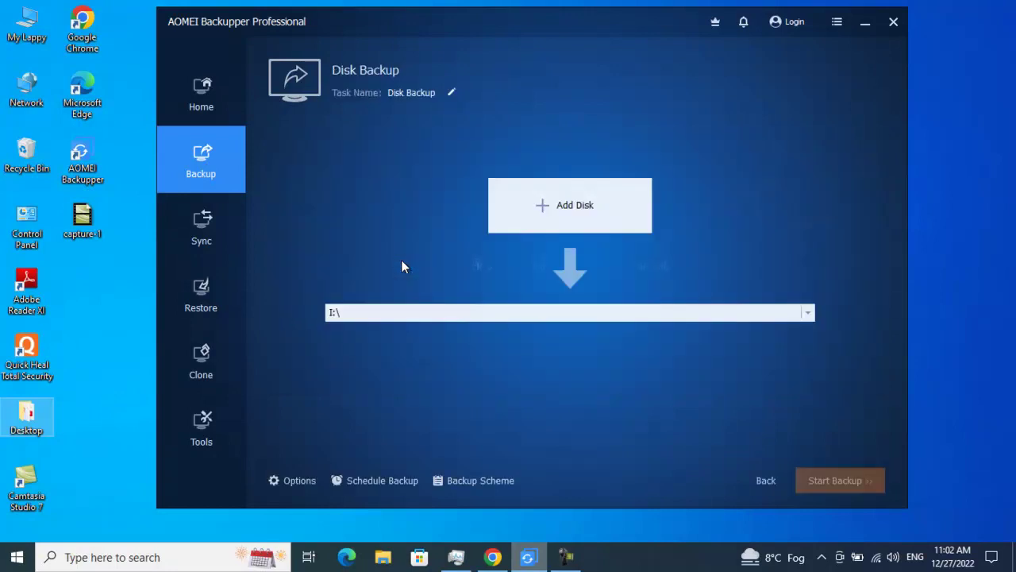
left_click(548, 205)
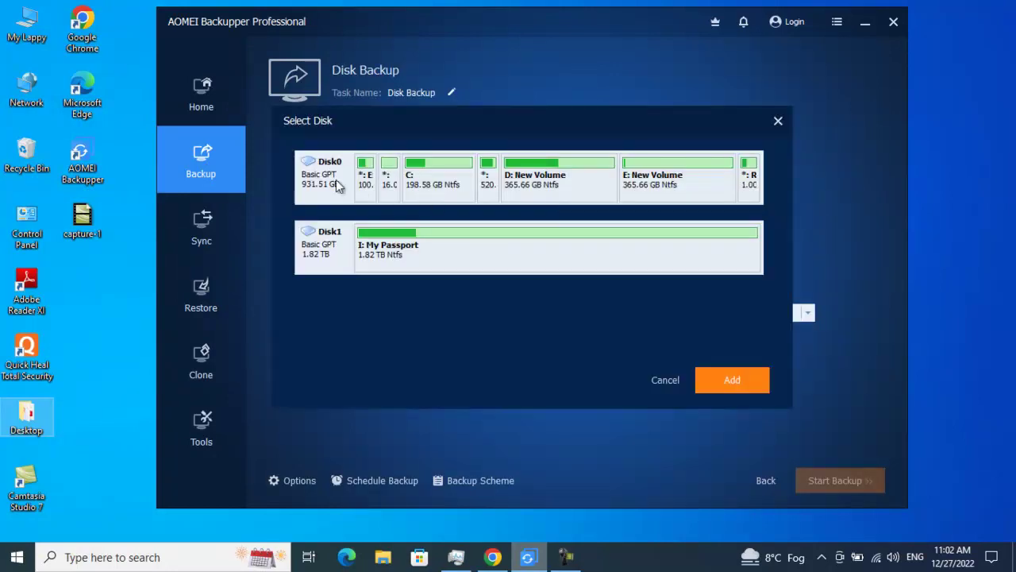
left_click(337, 184)
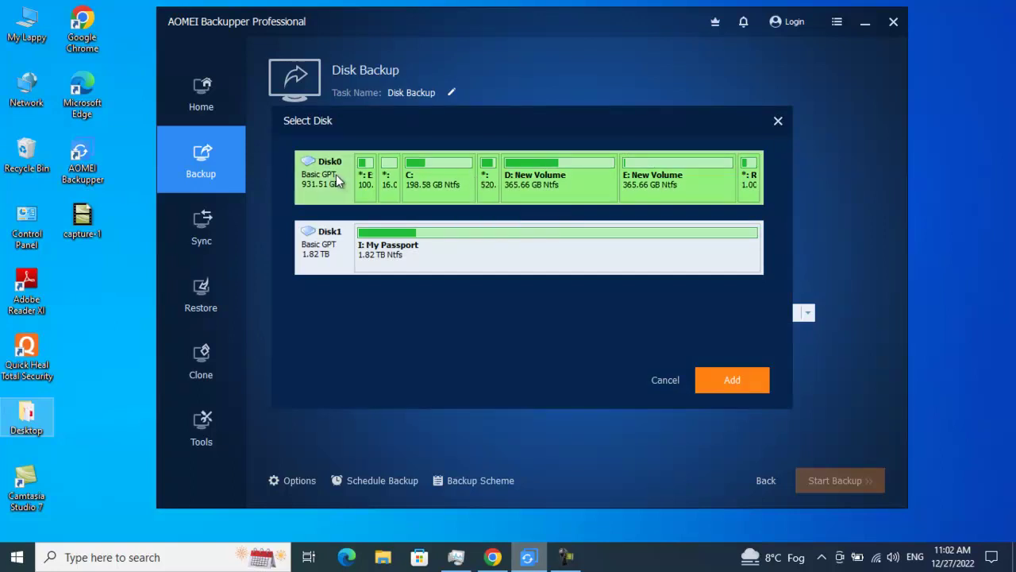
left_click(732, 384)
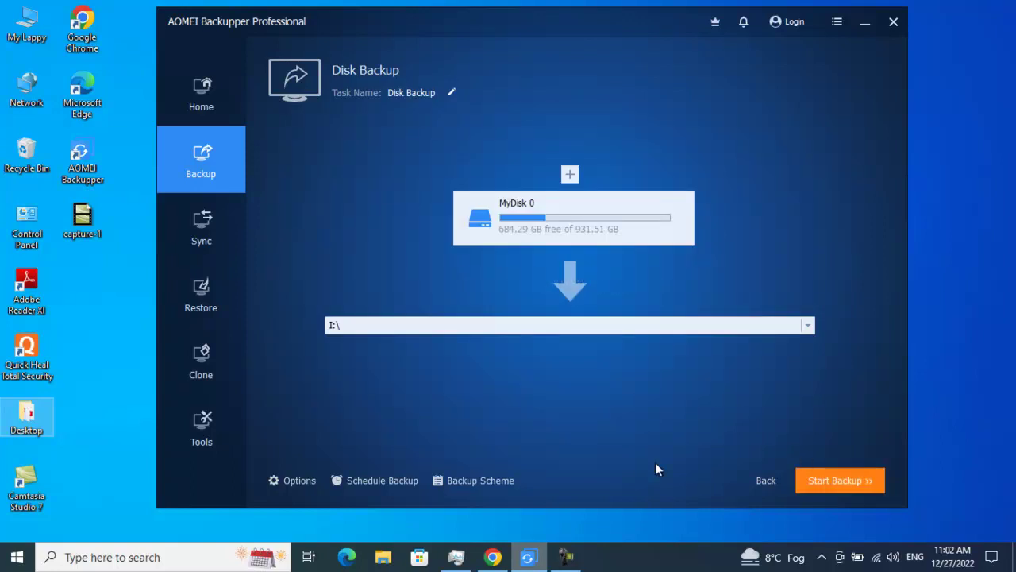
left_click(807, 333)
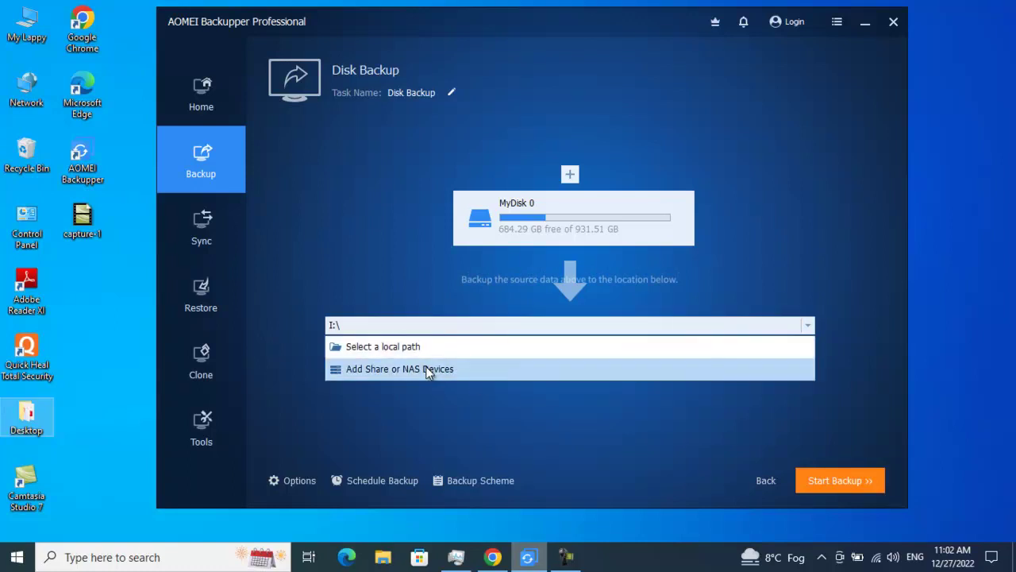
left_click(338, 326)
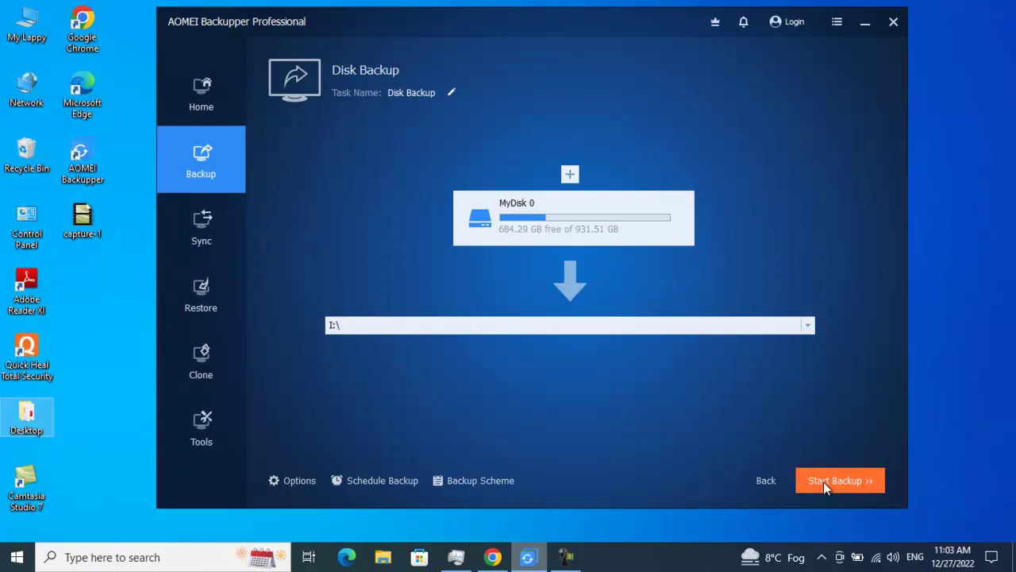
Set up a partition backup with only the D: New Volume partition as its source.
left_click(201, 162)
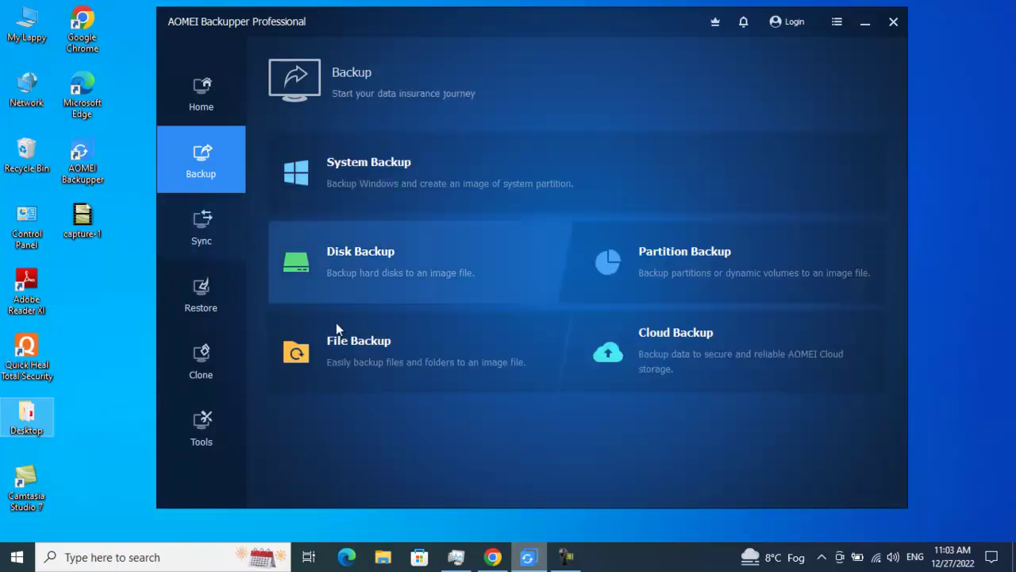
left_click(700, 262)
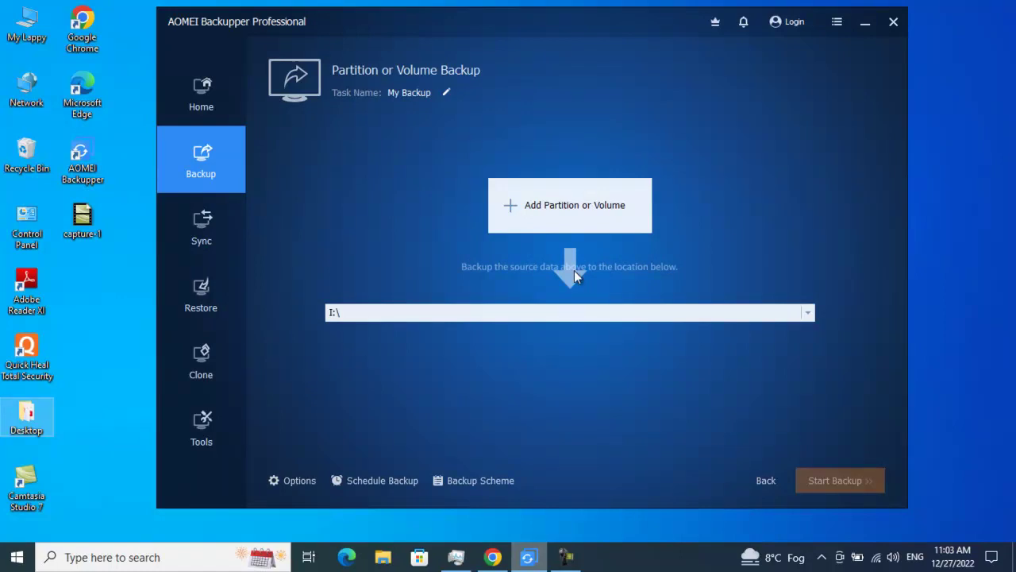
left_click(217, 151)
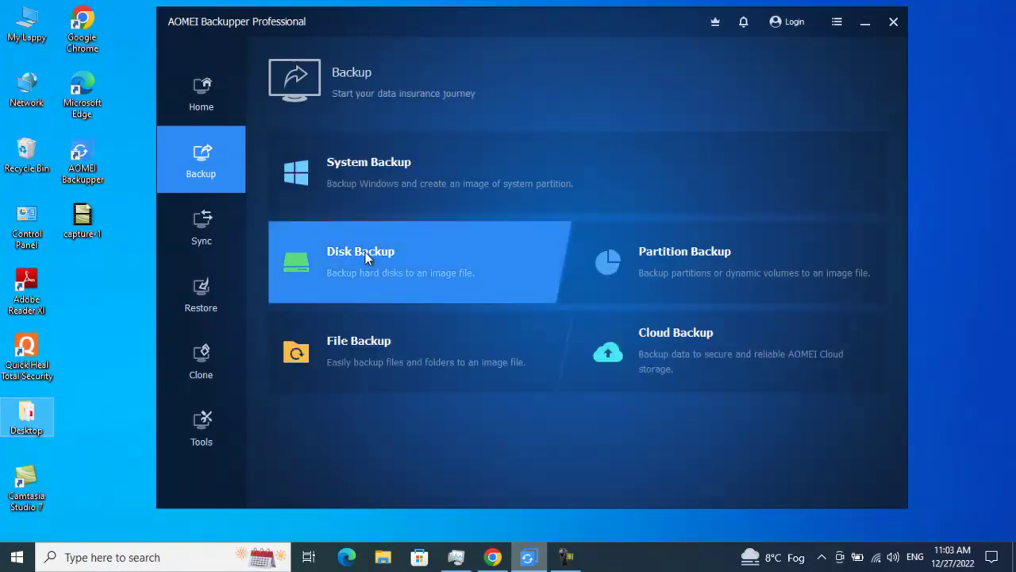
left_click(665, 276)
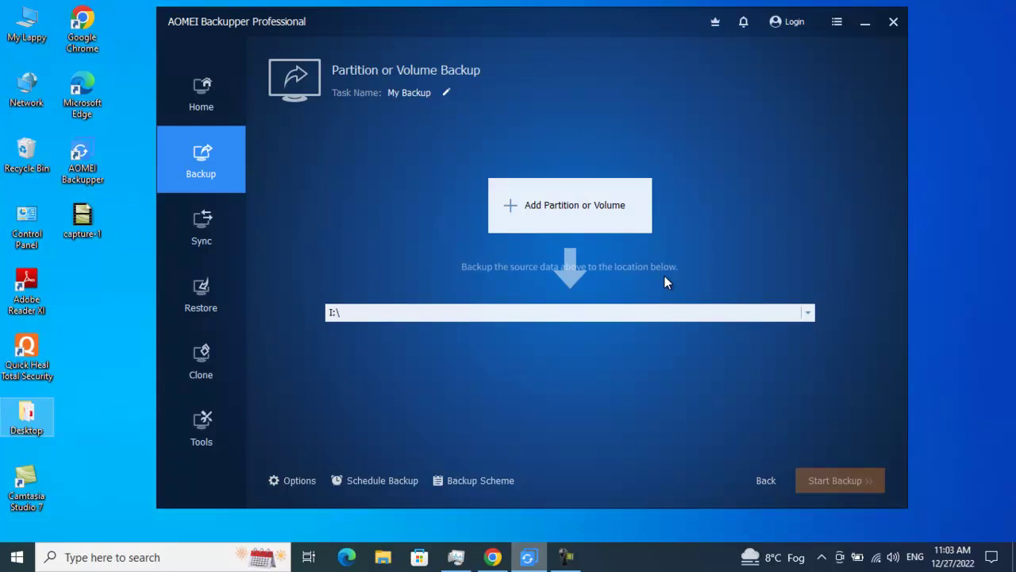
left_click(555, 208)
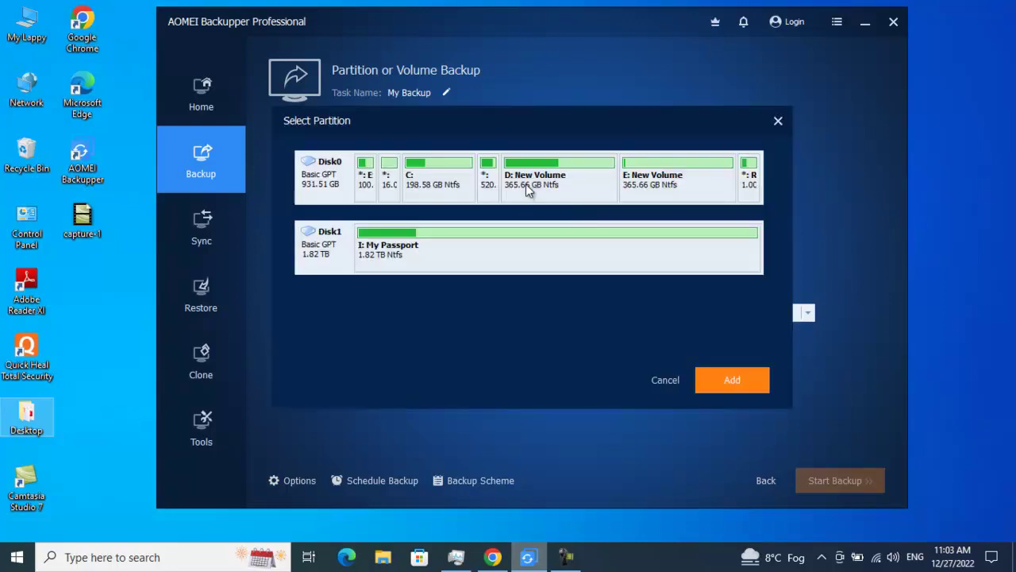
left_click(525, 184)
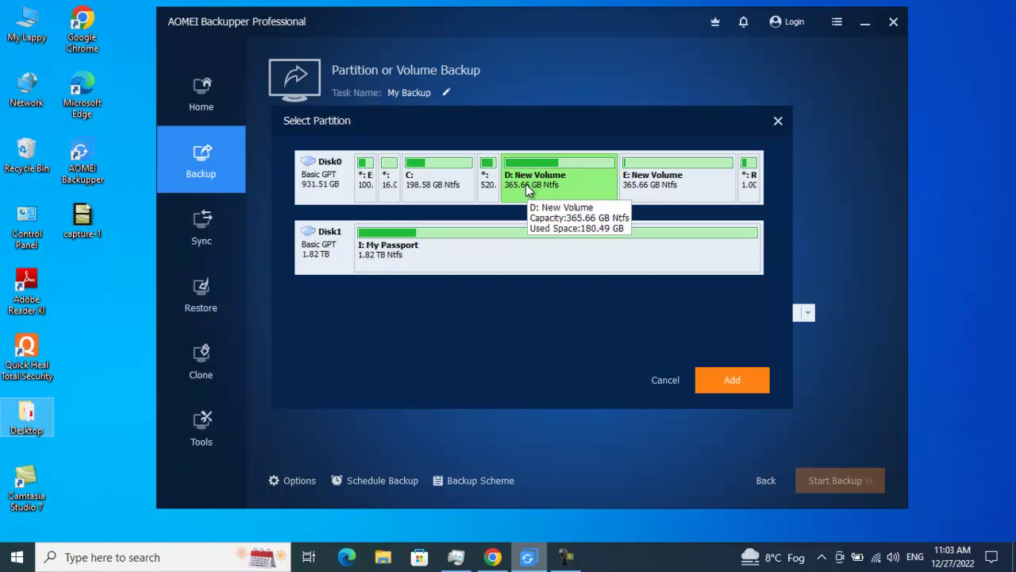
left_click(643, 189)
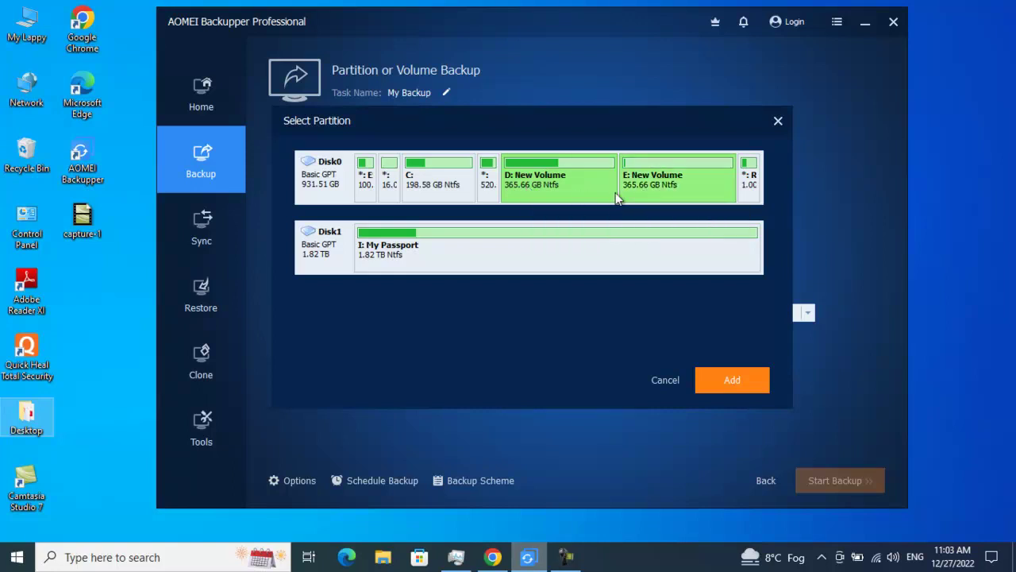
left_click(653, 186)
left_click(546, 186)
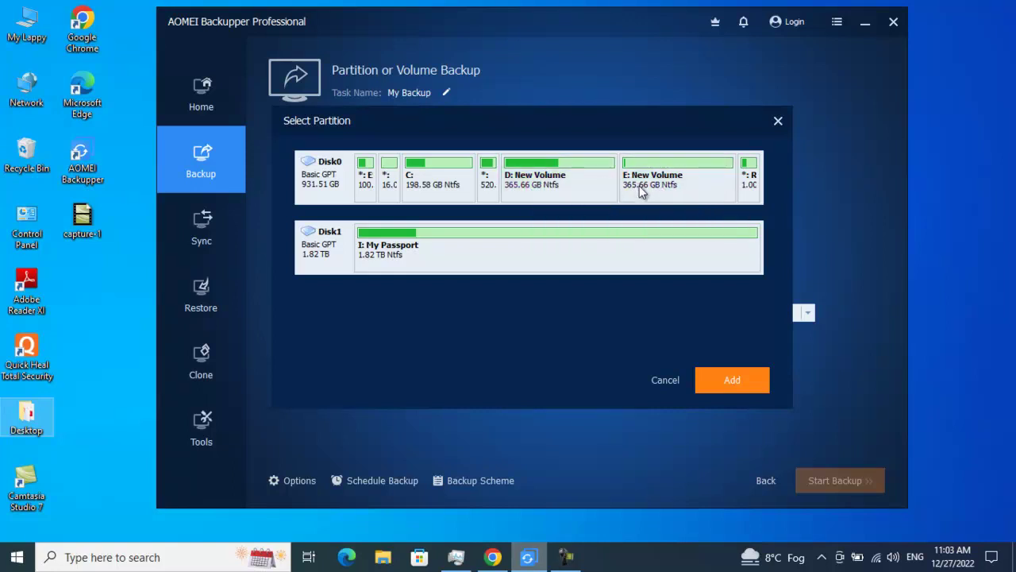
left_click(560, 179)
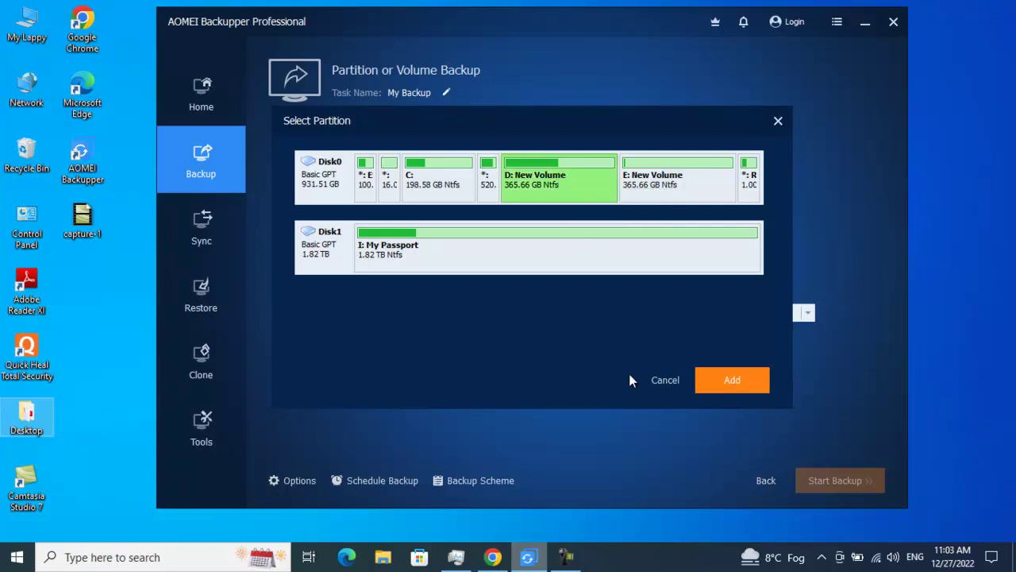
left_click(723, 380)
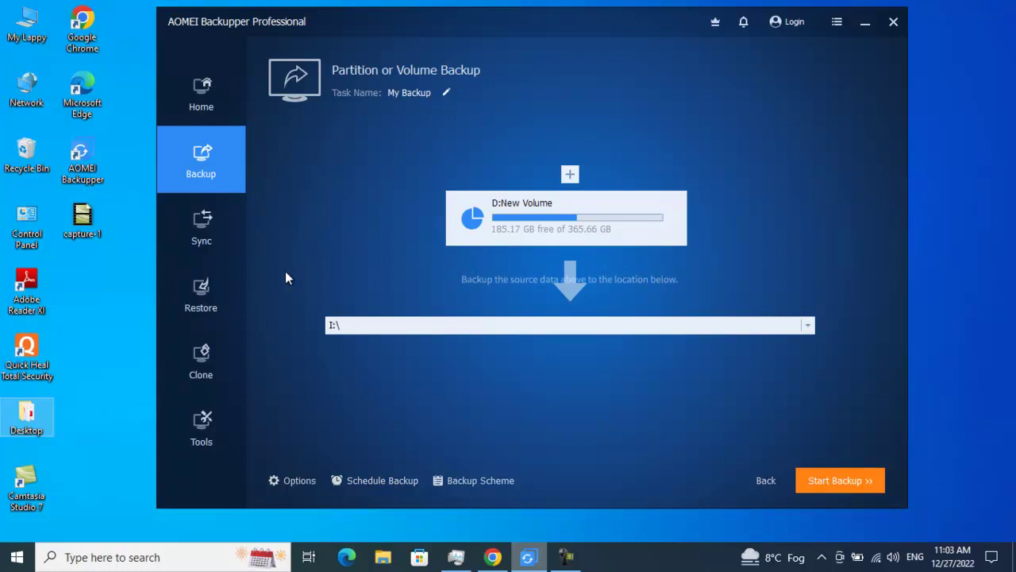
Examine the File Backup and Cloud Backup task pages, and open the overview of synchronization modes.
left_click(204, 152)
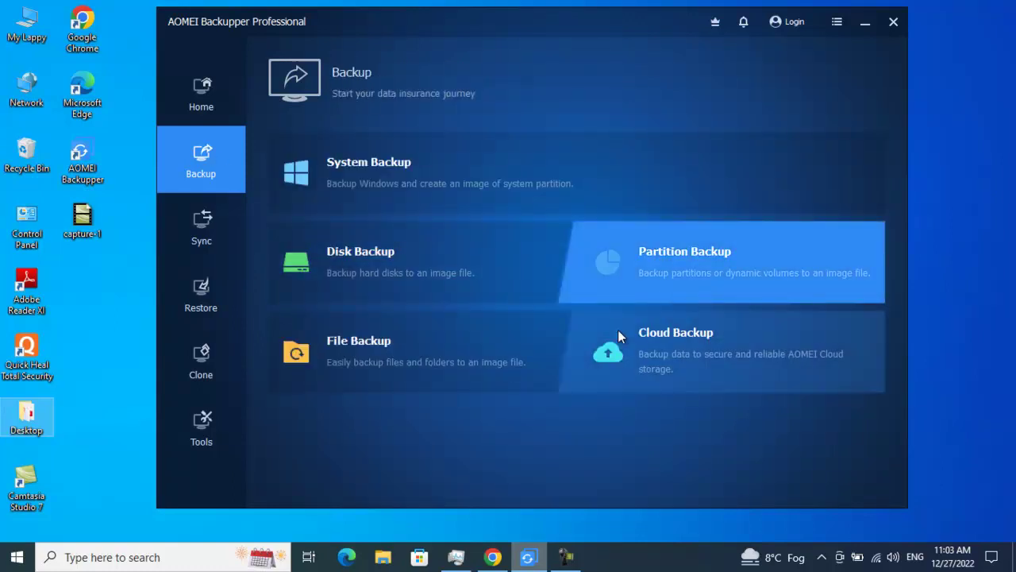
left_click(378, 347)
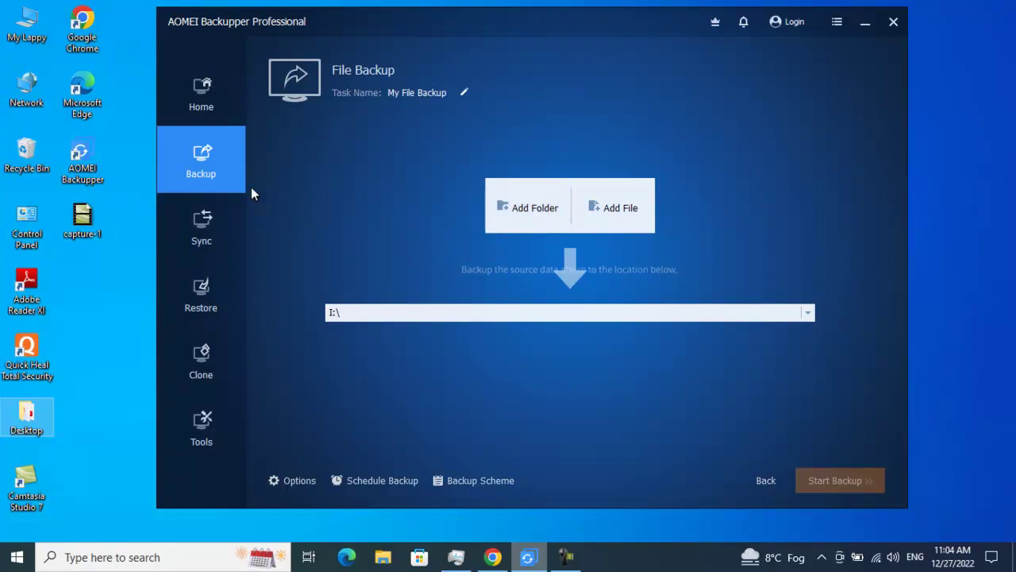
left_click(194, 160)
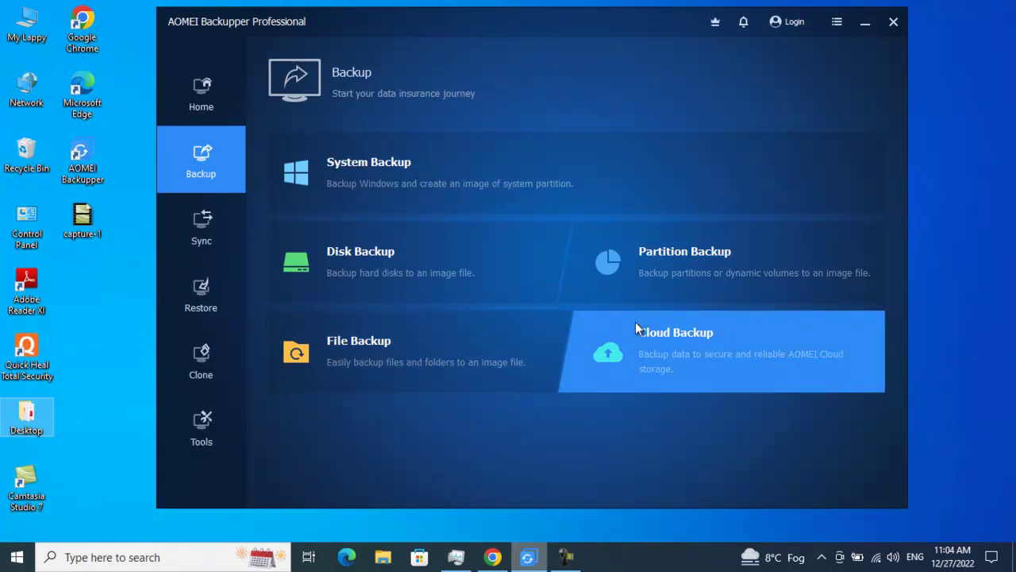
left_click(662, 358)
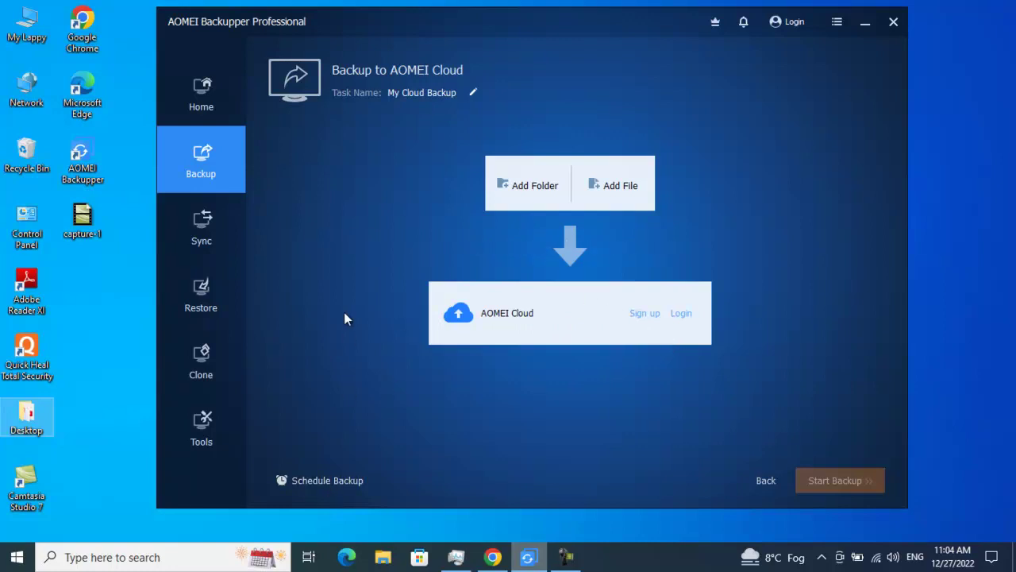
left_click(208, 157)
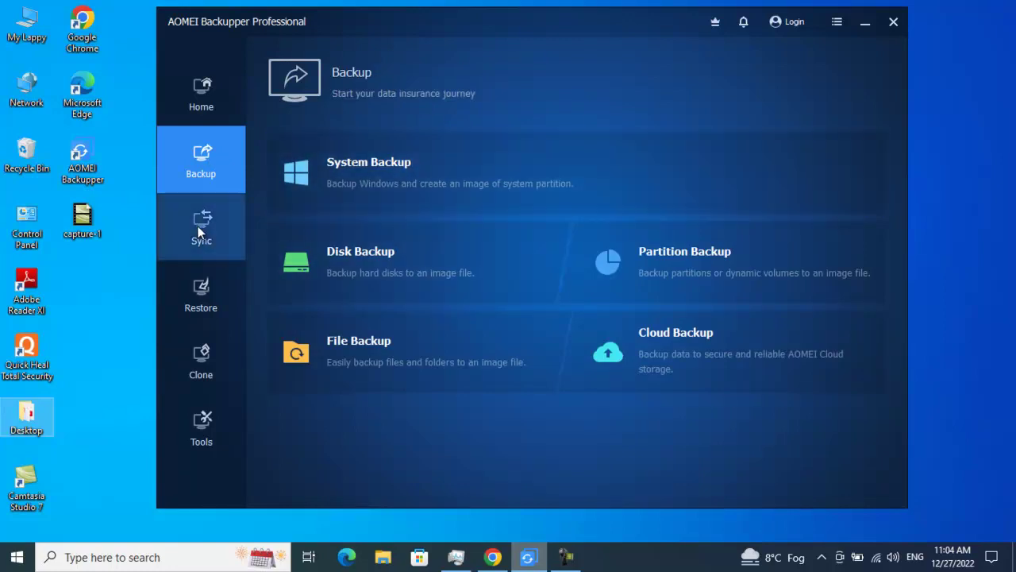
left_click(200, 228)
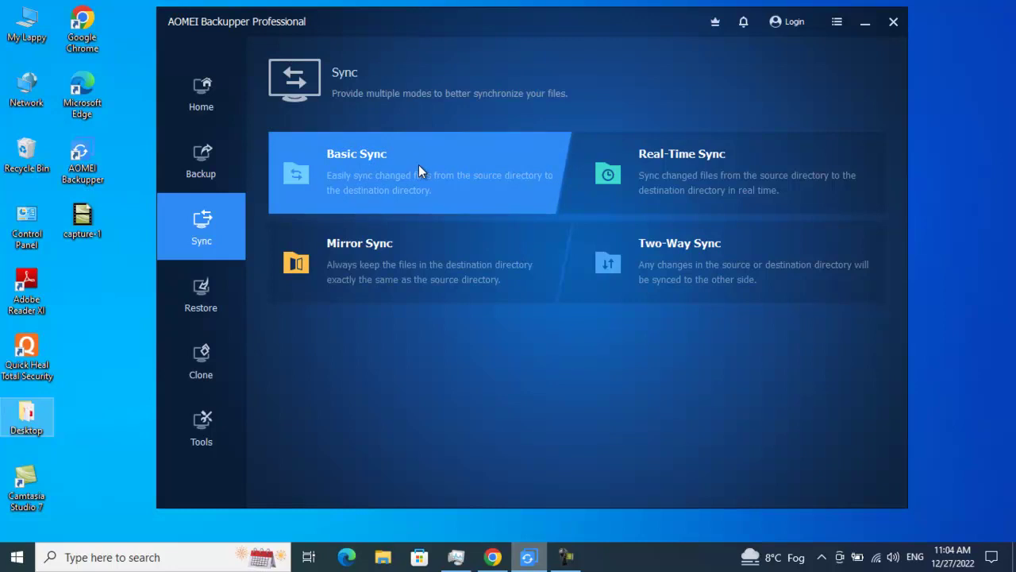
Set up a basic sync with the Downloads folder as its source.
left_click(377, 190)
left_click(547, 229)
left_click(387, 236)
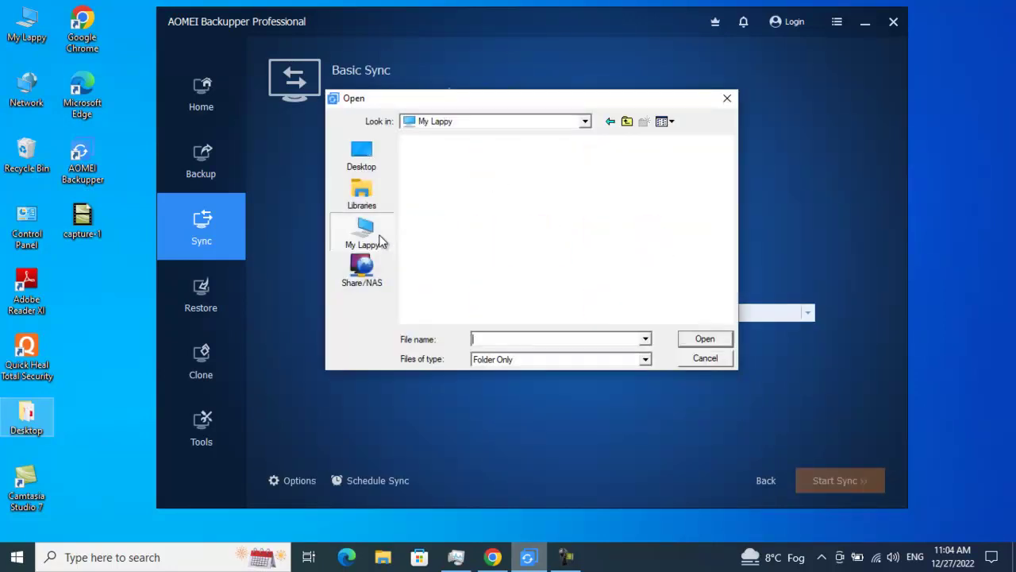
left_click(466, 292)
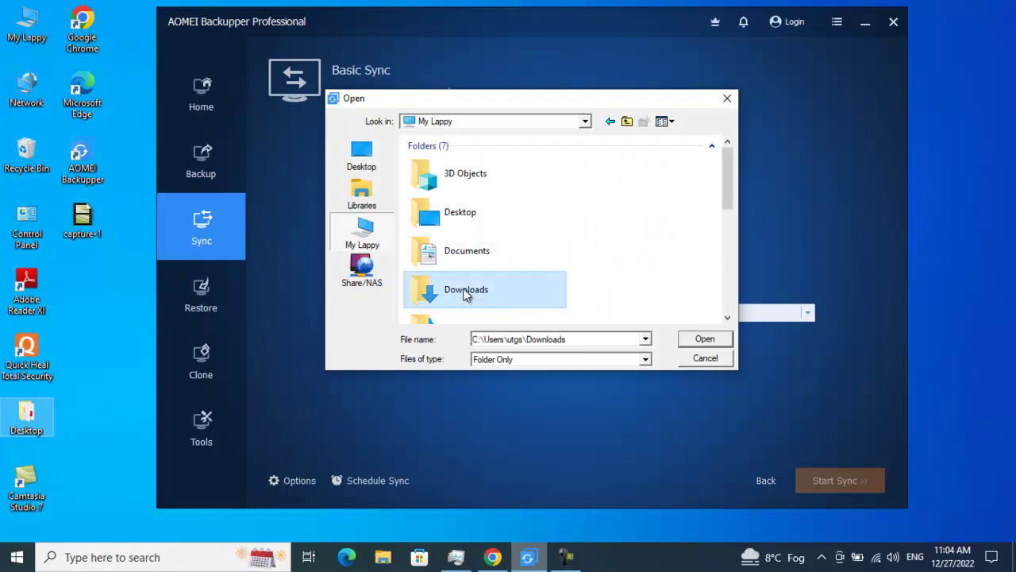
left_click(703, 338)
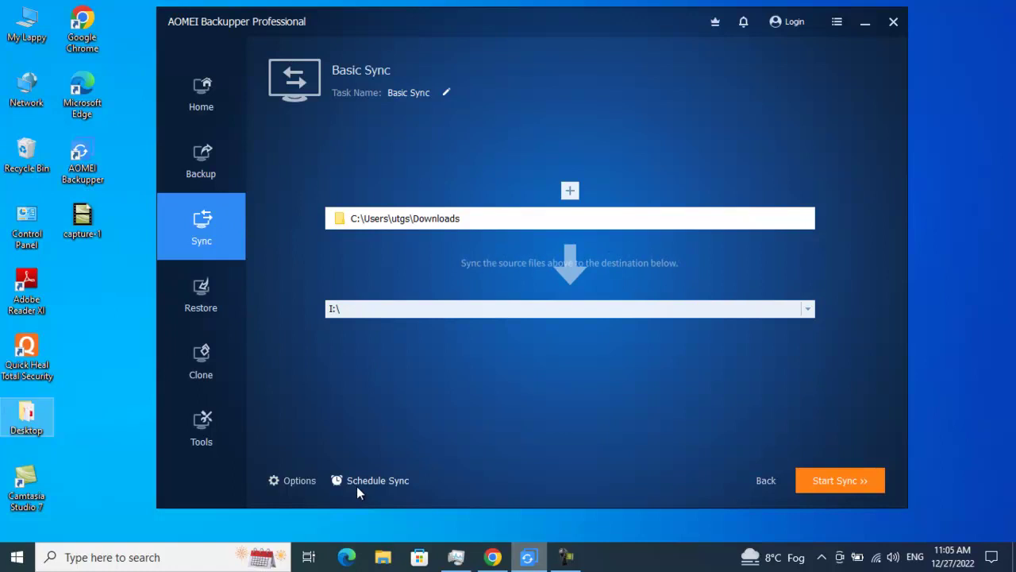
Examine the task pages of the Real-Time Sync, Mirror Sync and Two-Way Sync modes.
left_click(189, 219)
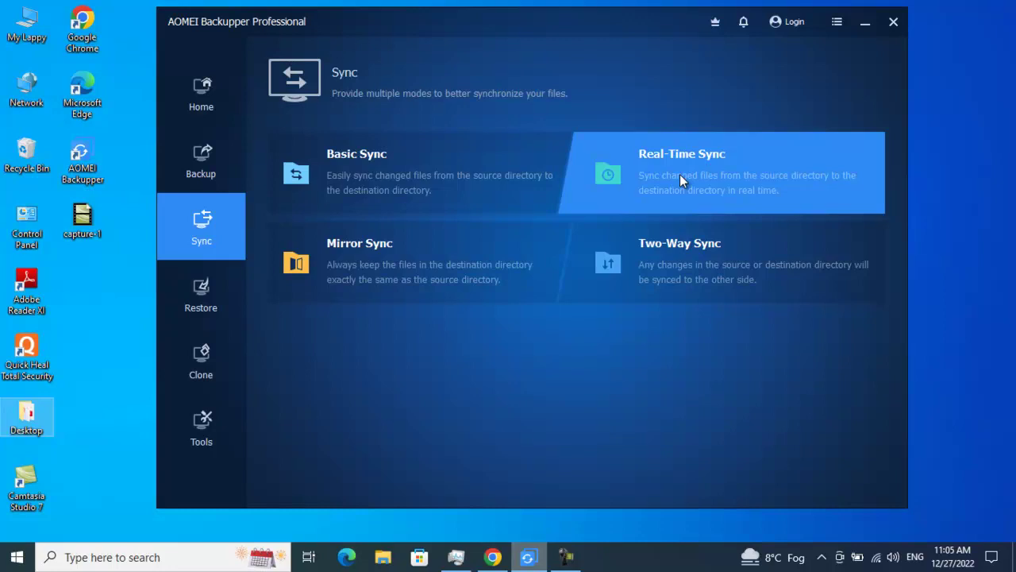
left_click(680, 177)
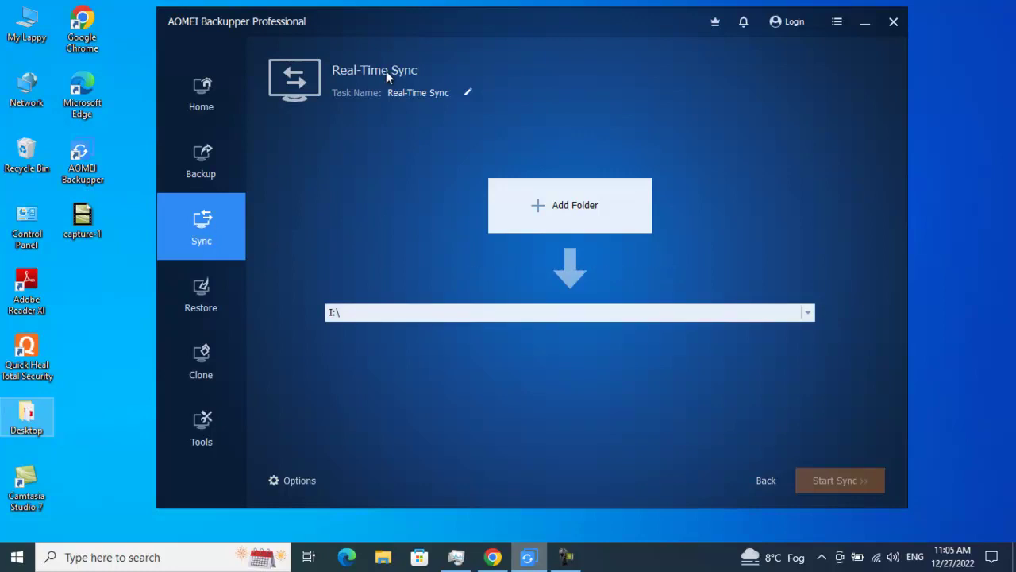
left_click(219, 224)
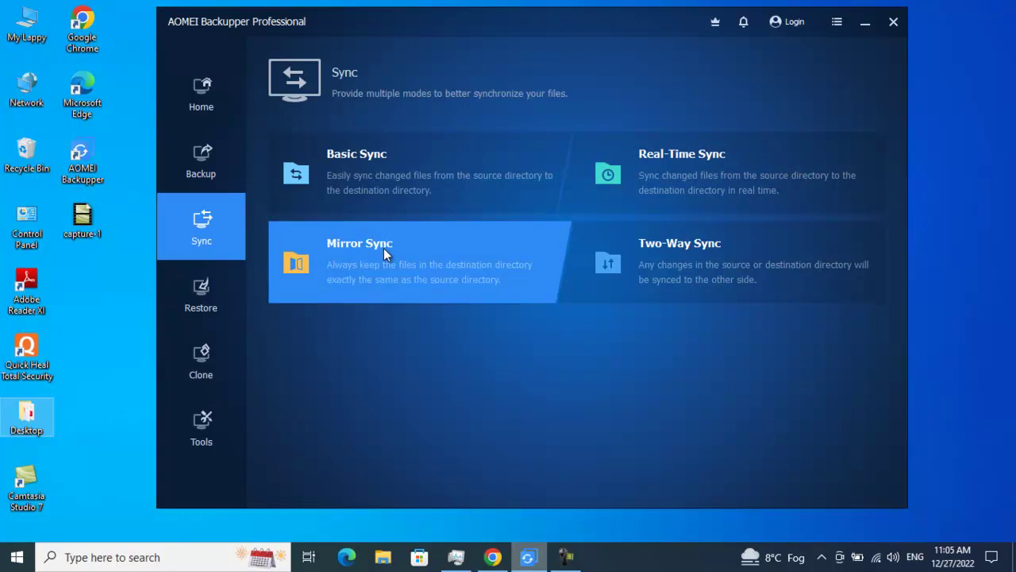
left_click(437, 272)
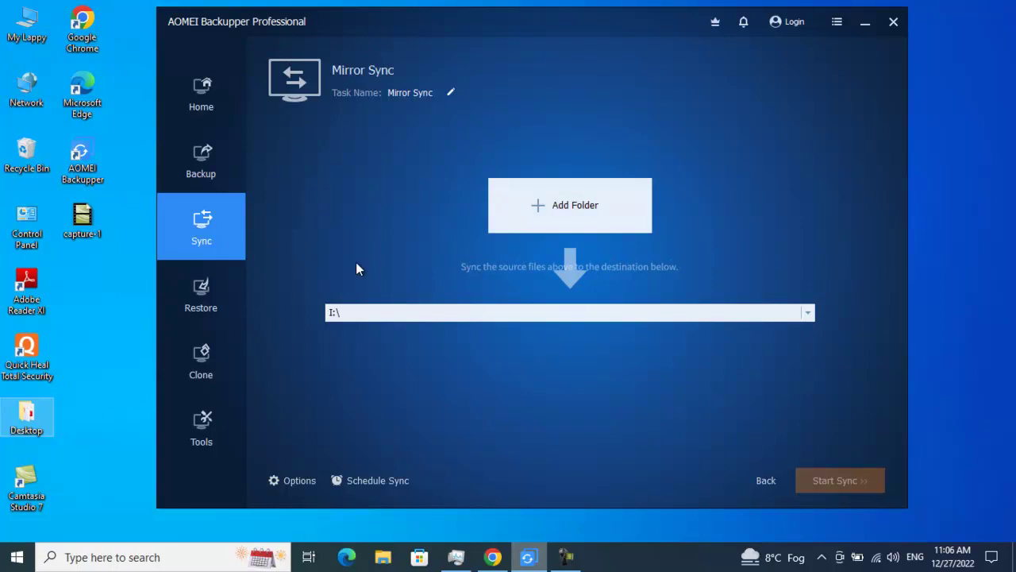
left_click(236, 229)
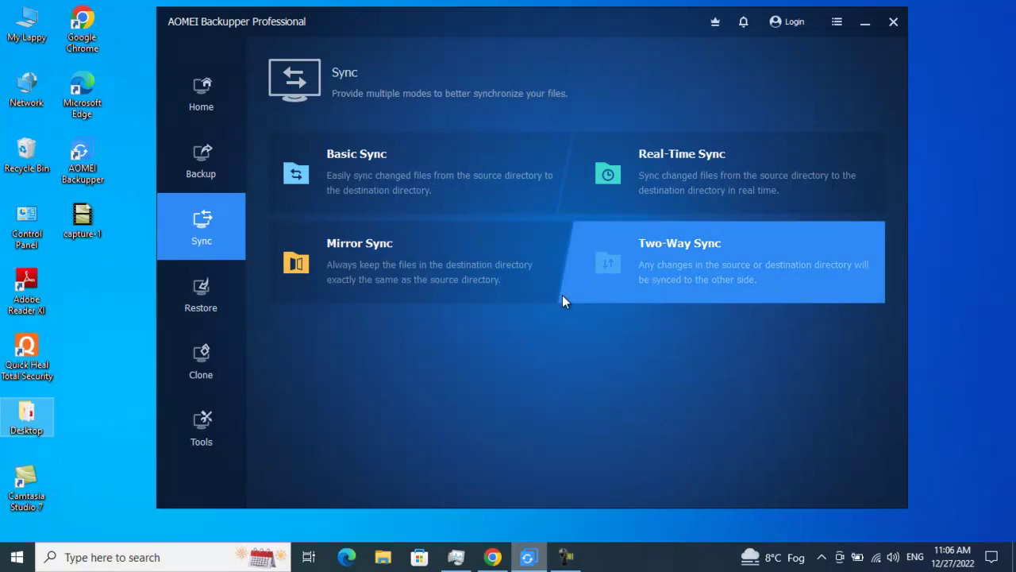
left_click(717, 267)
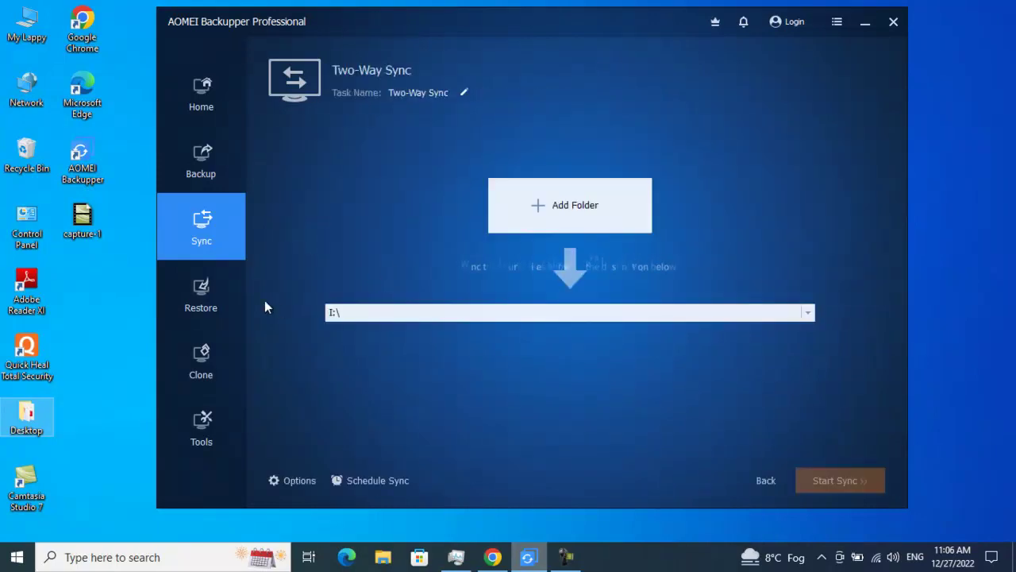
Check how a backup image file is selected for a restore, and cancel the file selection.
left_click(210, 302)
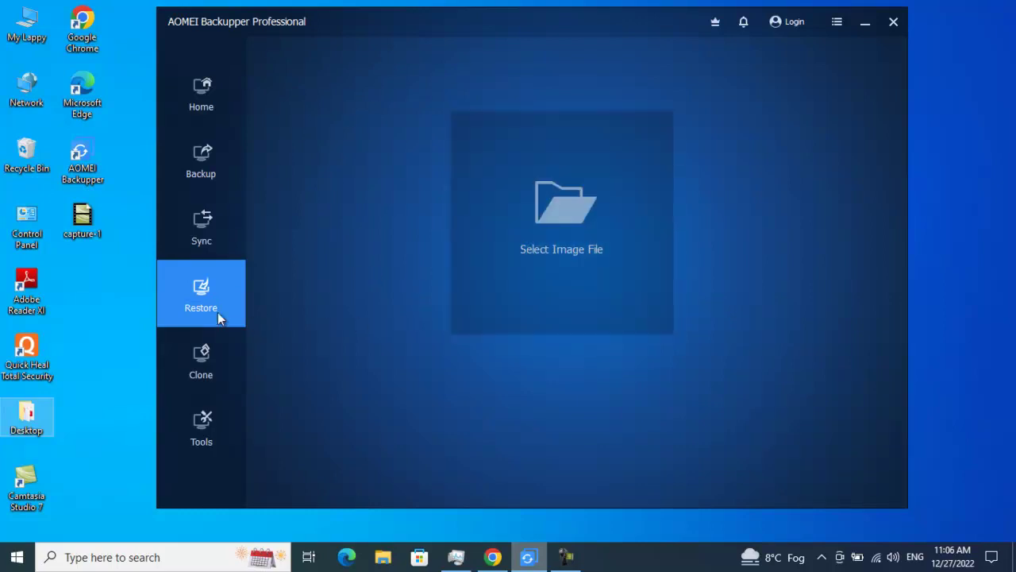
left_click(570, 211)
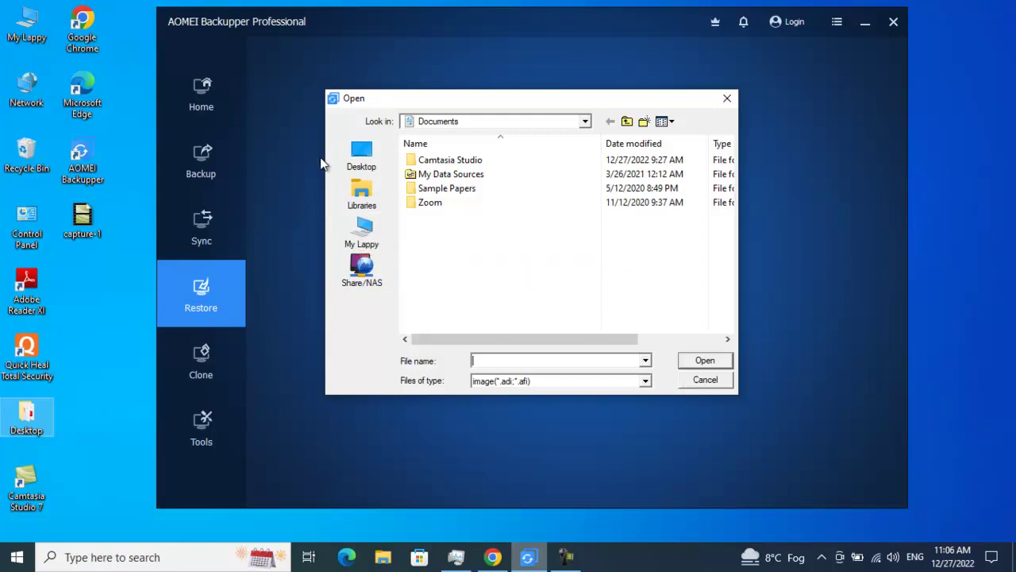
left_click(696, 384)
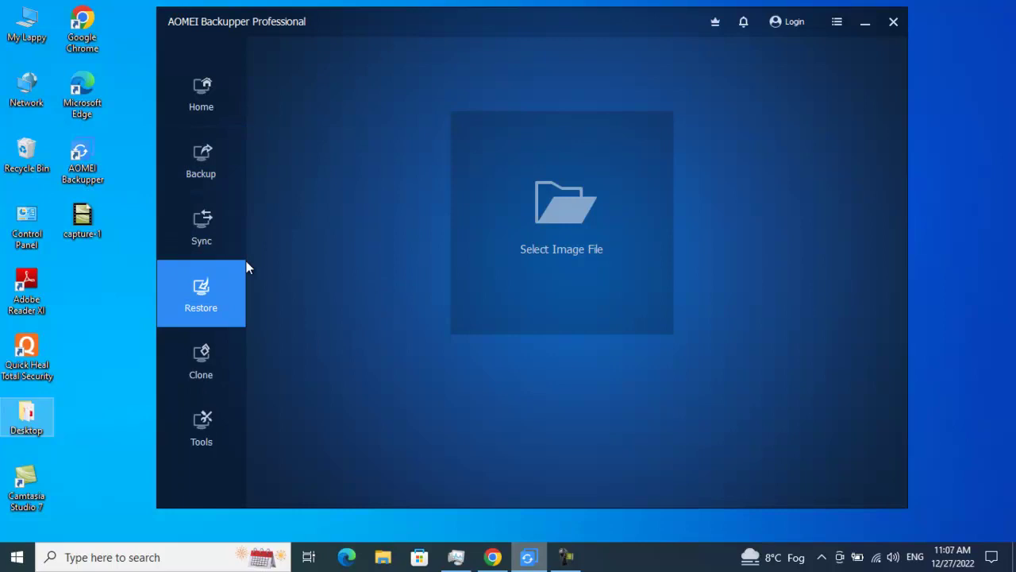
Set up a system clone, trying C: and D: New Volume as destinations before choosing the I: My Passport partition on Disk1.
left_click(205, 360)
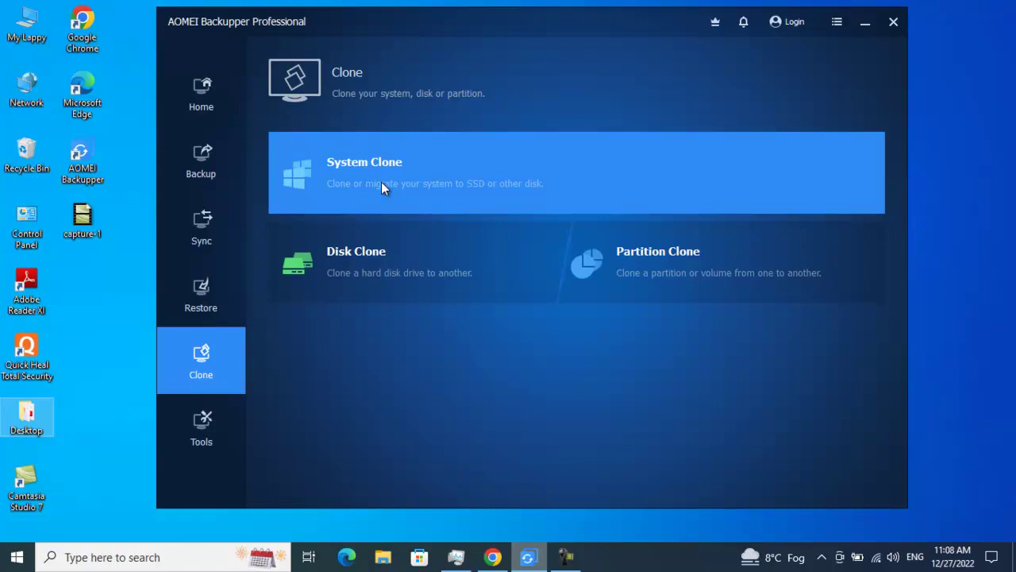
left_click(370, 179)
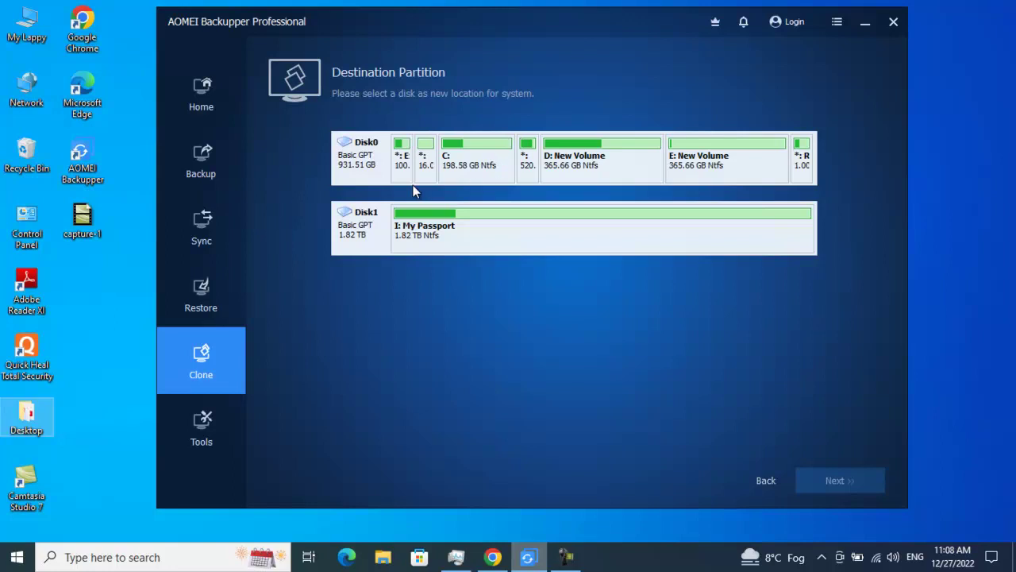
left_click(468, 169)
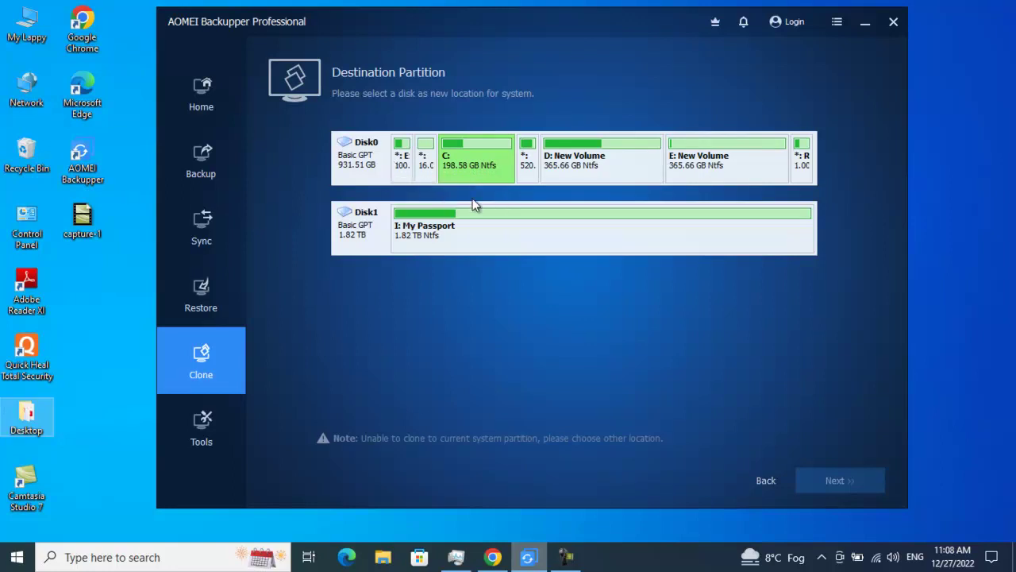
left_click(571, 175)
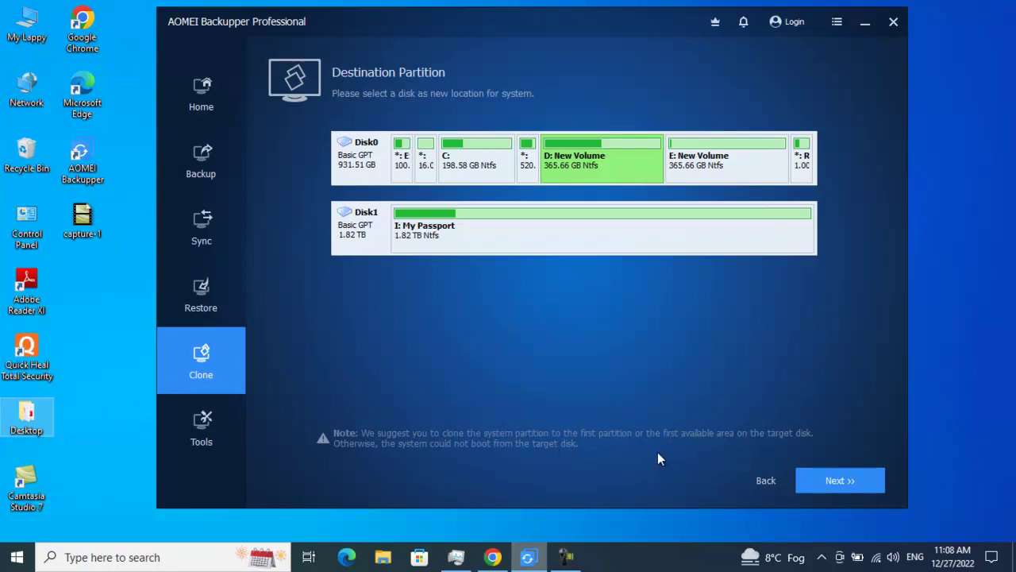
left_click(466, 159)
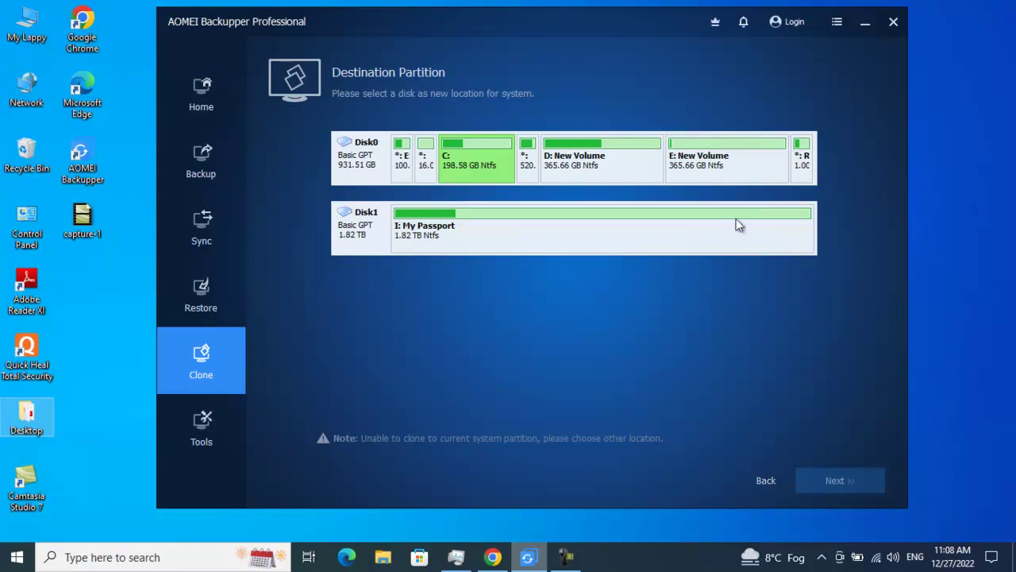
mouse_move(612, 175)
mouse_move(466, 175)
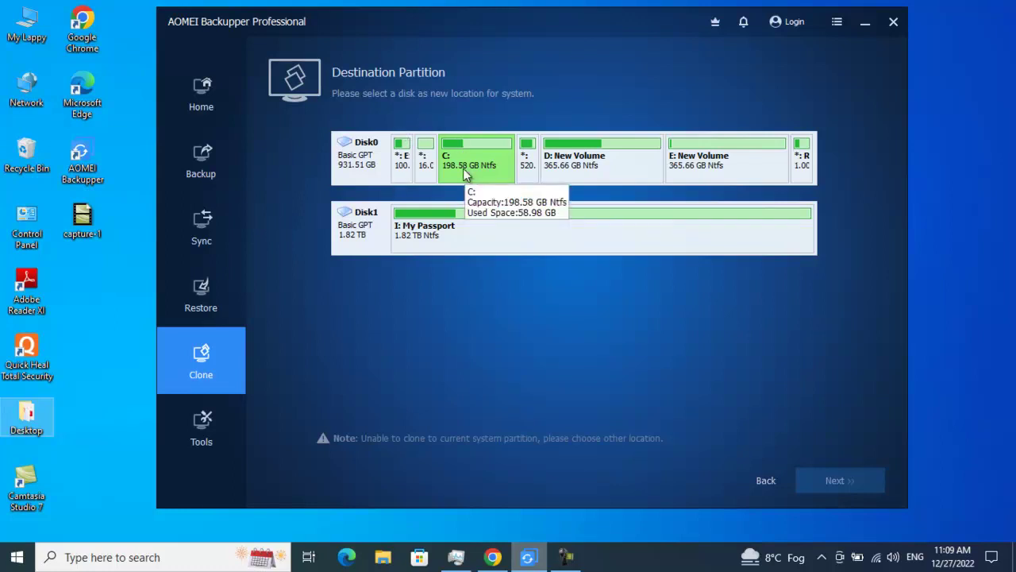
mouse_move(431, 232)
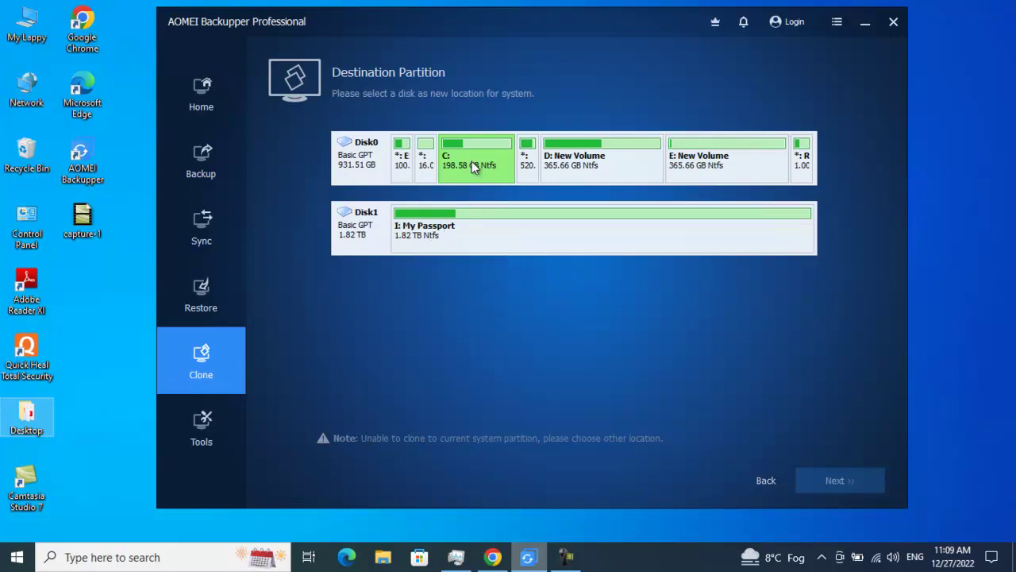
left_click(428, 238)
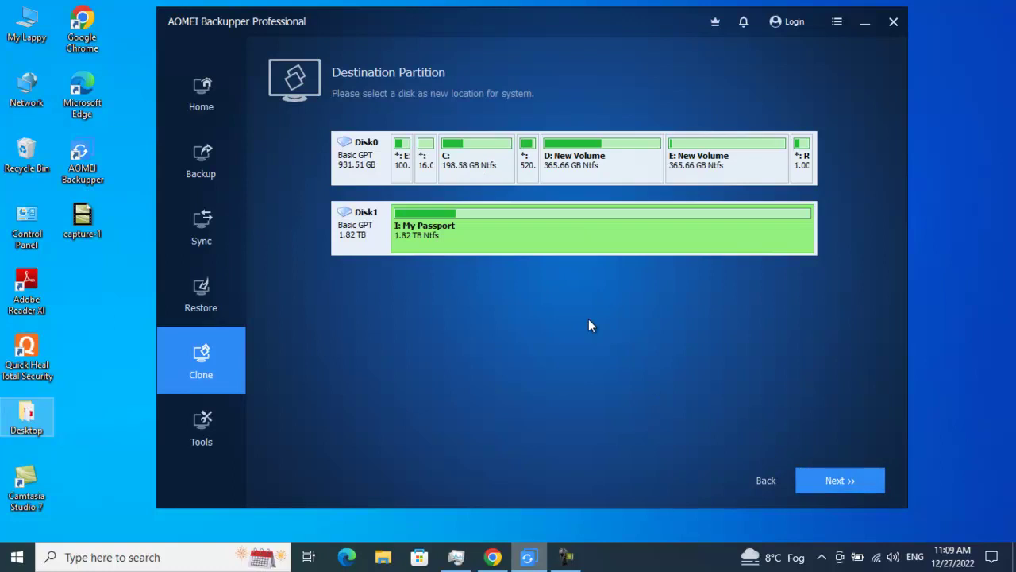
mouse_move(466, 158)
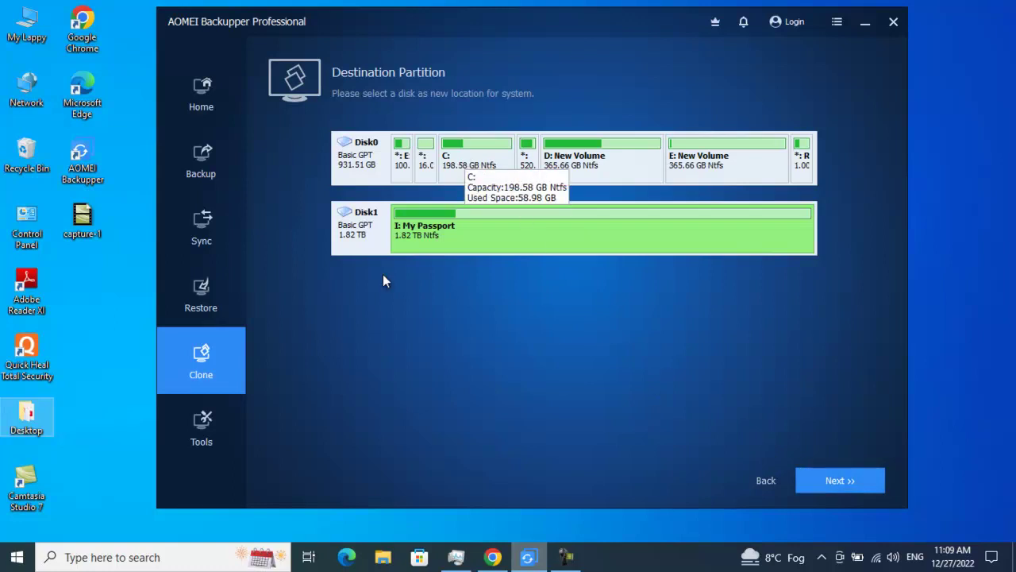
Set up a disk clone from Disk0 to Disk1, and decline to continue at the overwrite confirmation.
left_click(222, 350)
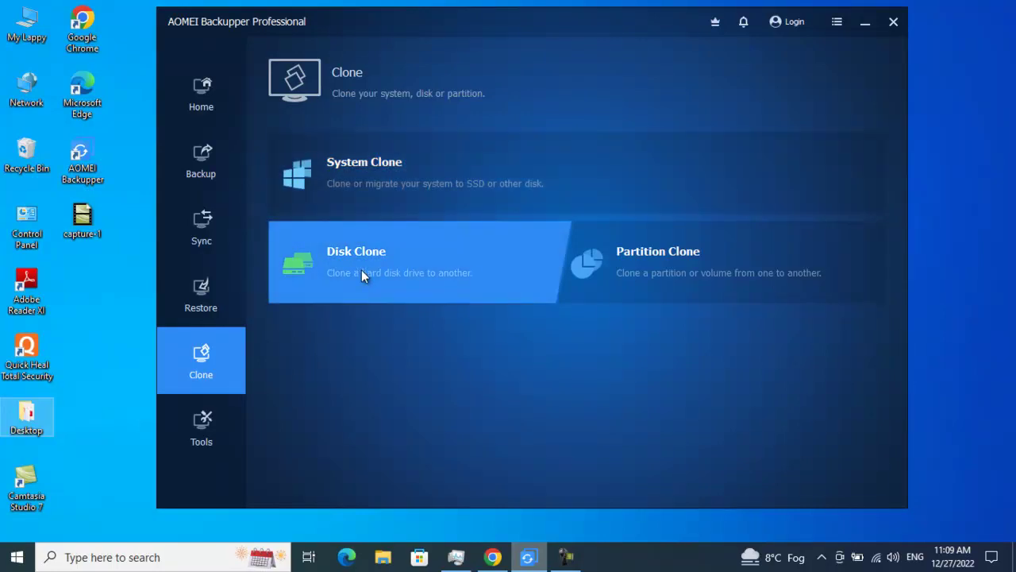
left_click(361, 271)
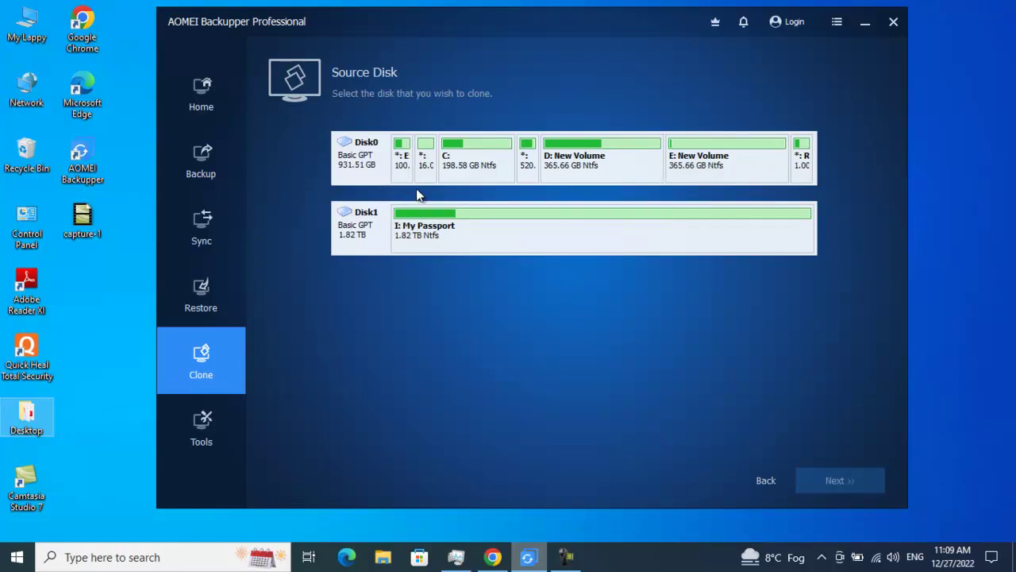
left_click(362, 164)
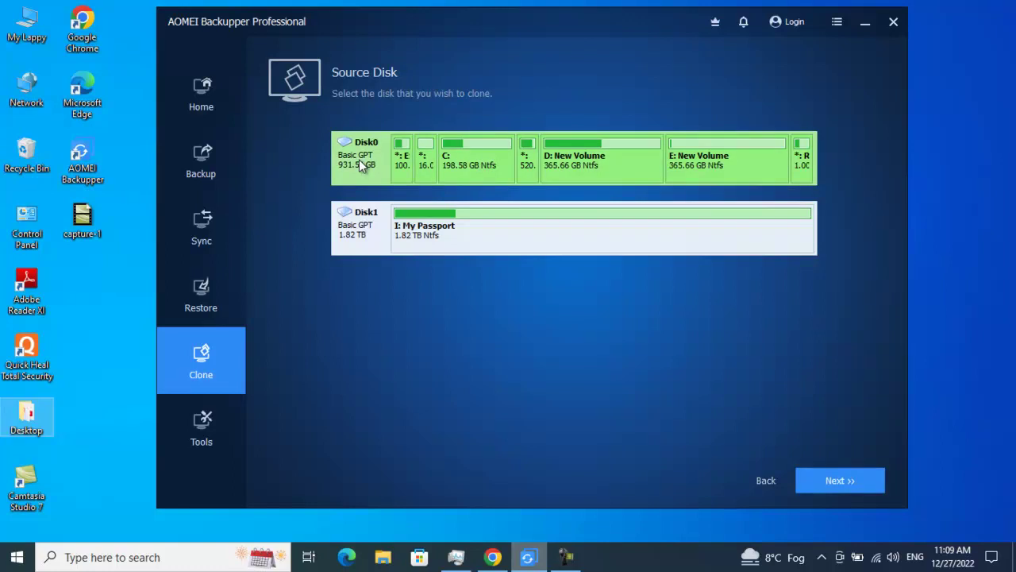
left_click(812, 486)
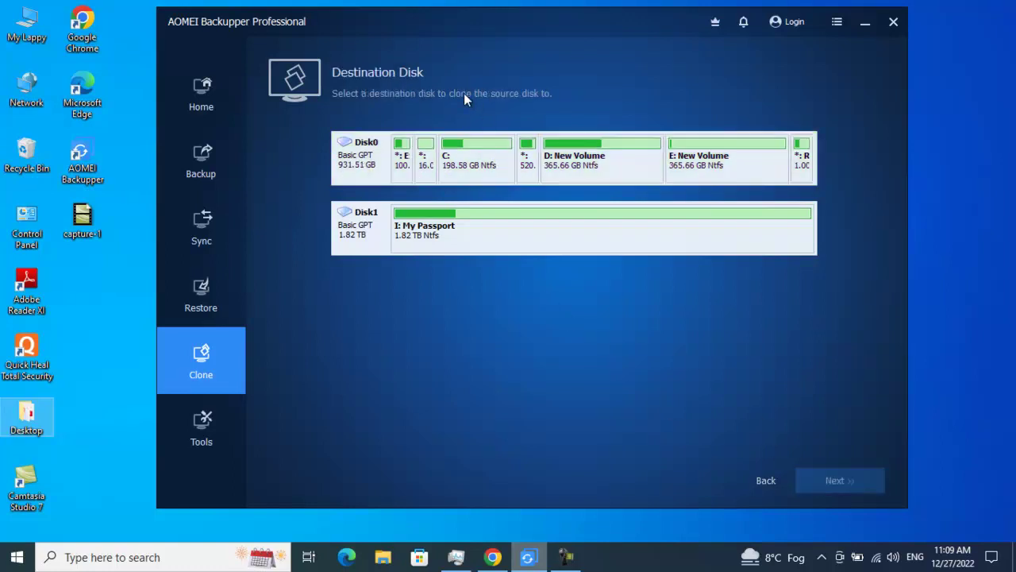
left_click(362, 230)
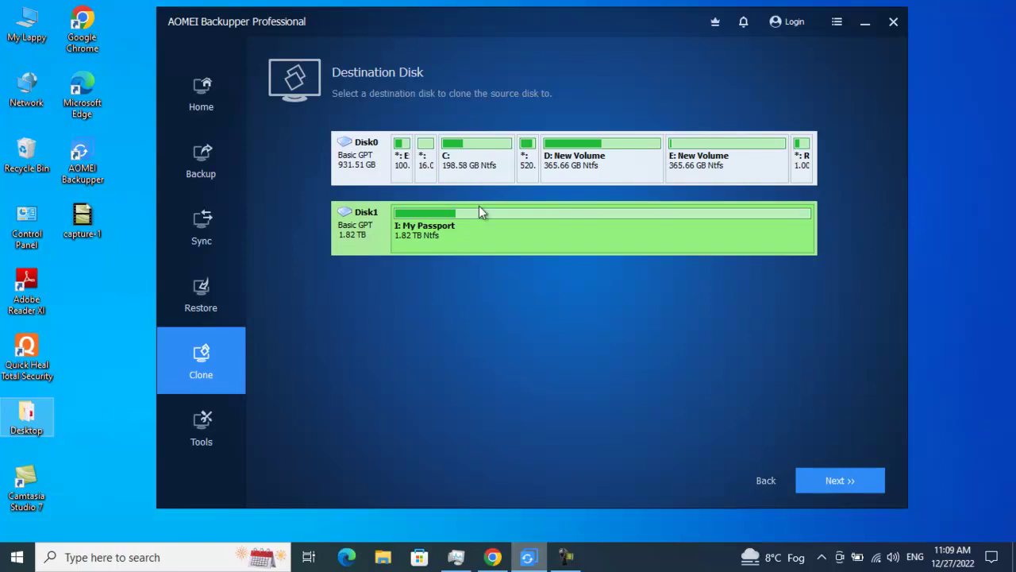
mouse_move(487, 231)
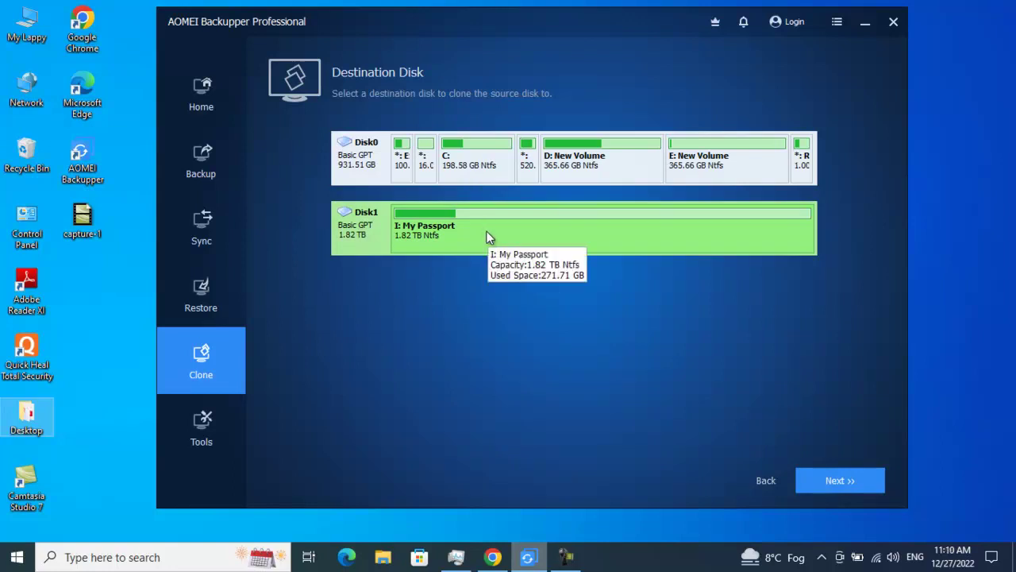
left_click(840, 480)
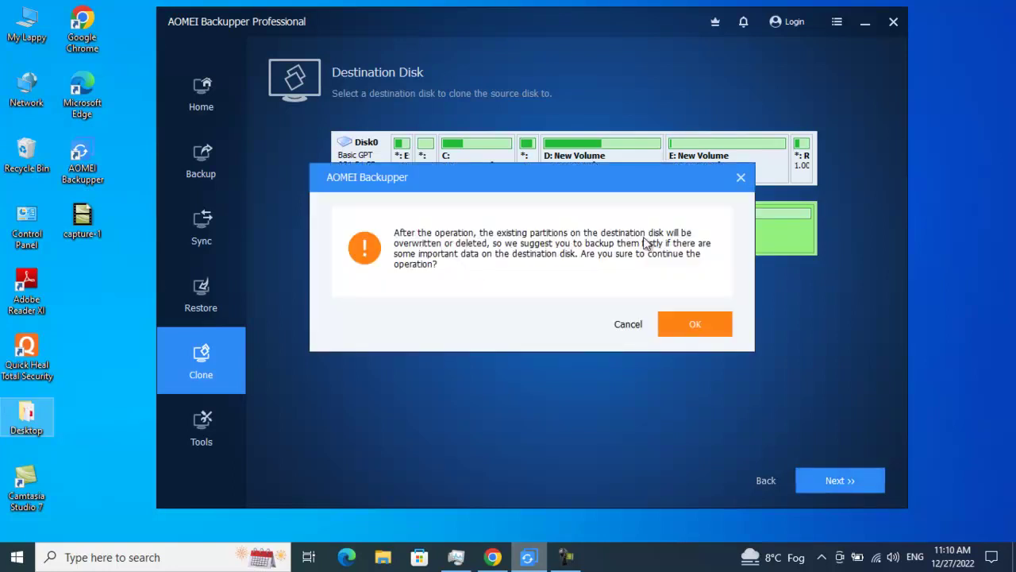
left_click(624, 324)
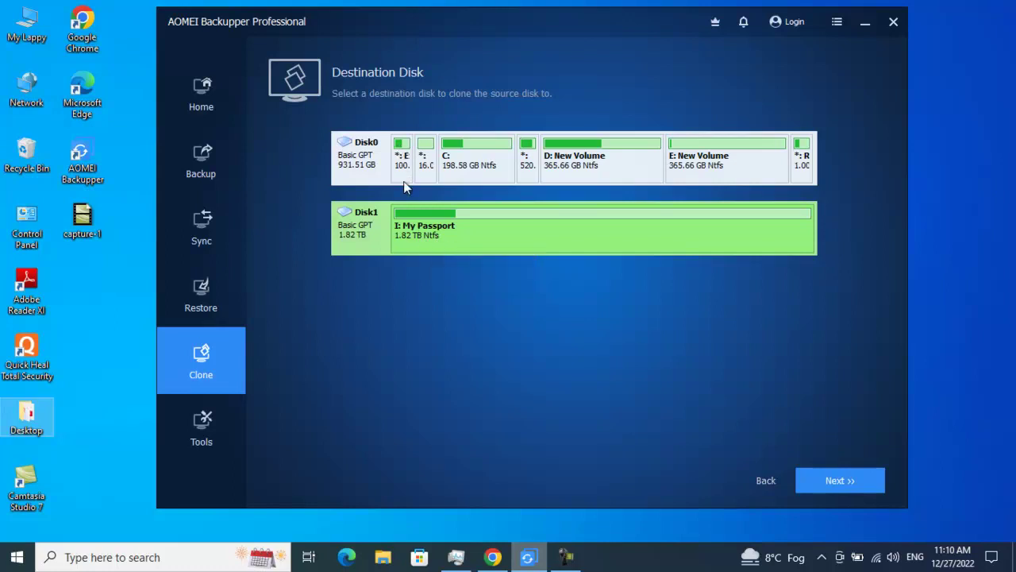
Start a partition clone with D: New Volume as the source, and proceed to the destination choice.
left_click(234, 354)
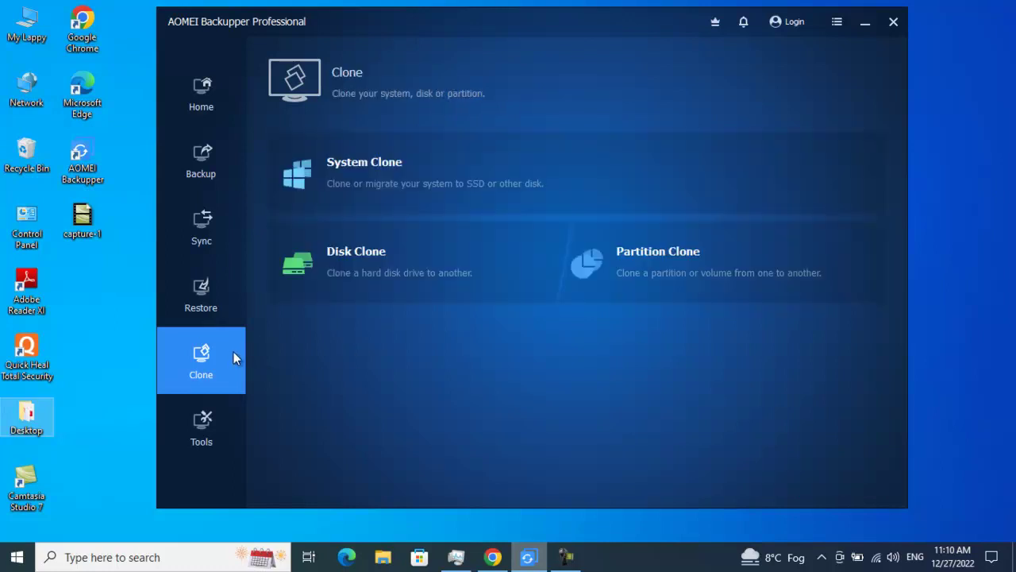
left_click(661, 280)
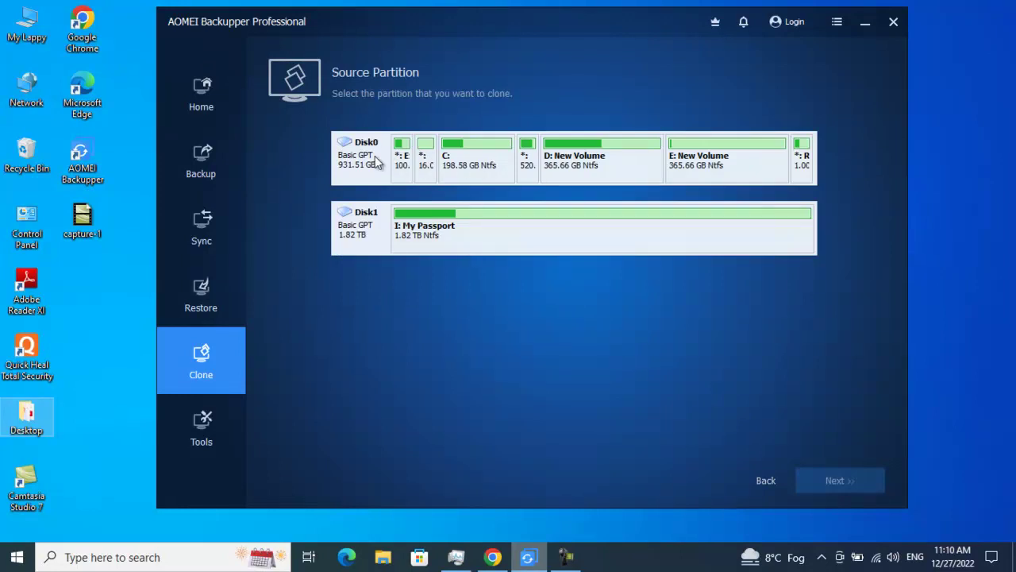
left_click(589, 164)
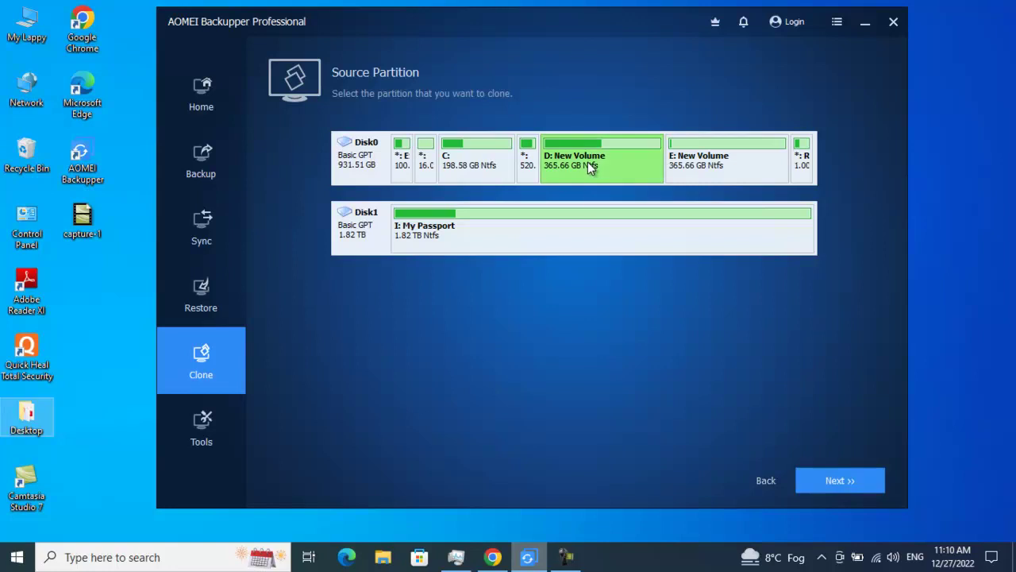
left_click(671, 162)
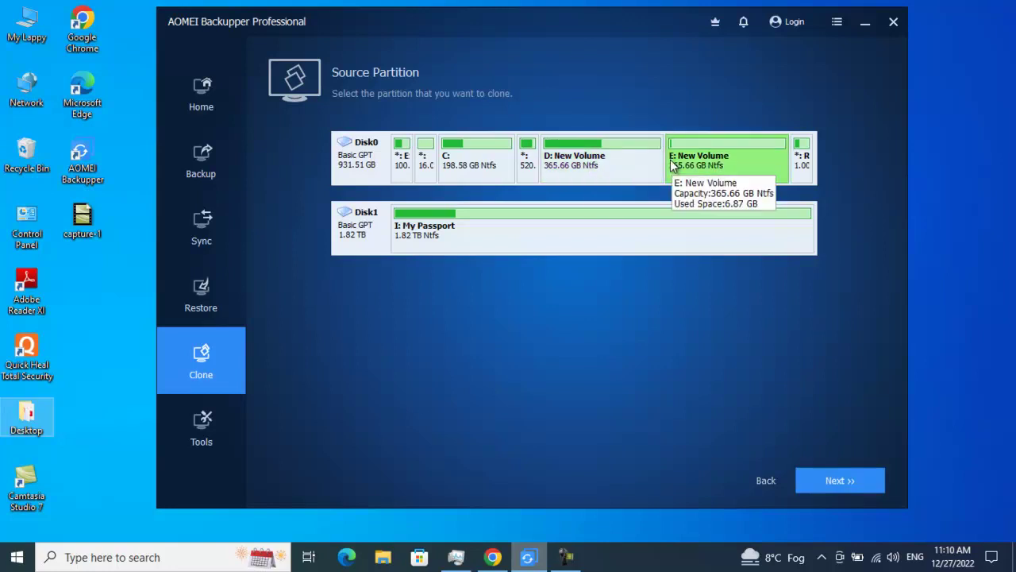
left_click(608, 163)
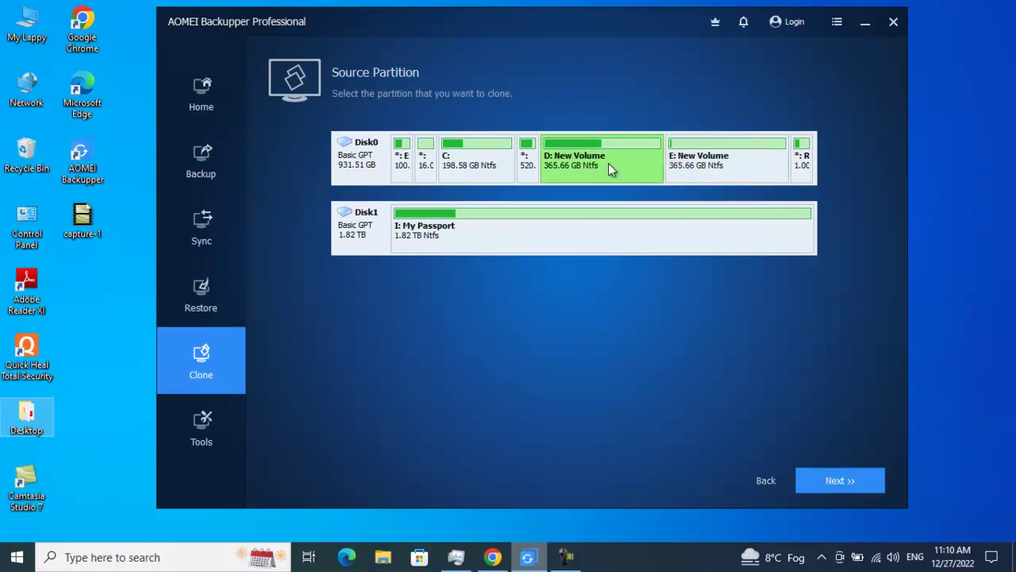
left_click(823, 475)
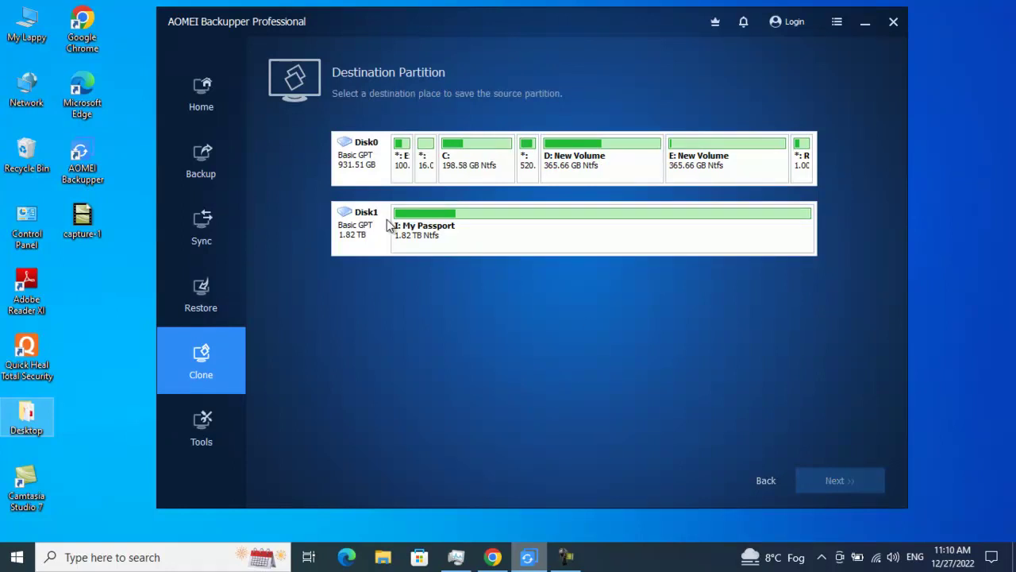
Choose the I: My Passport partition on Disk1 as the destination of the partition clone.
left_click(412, 229)
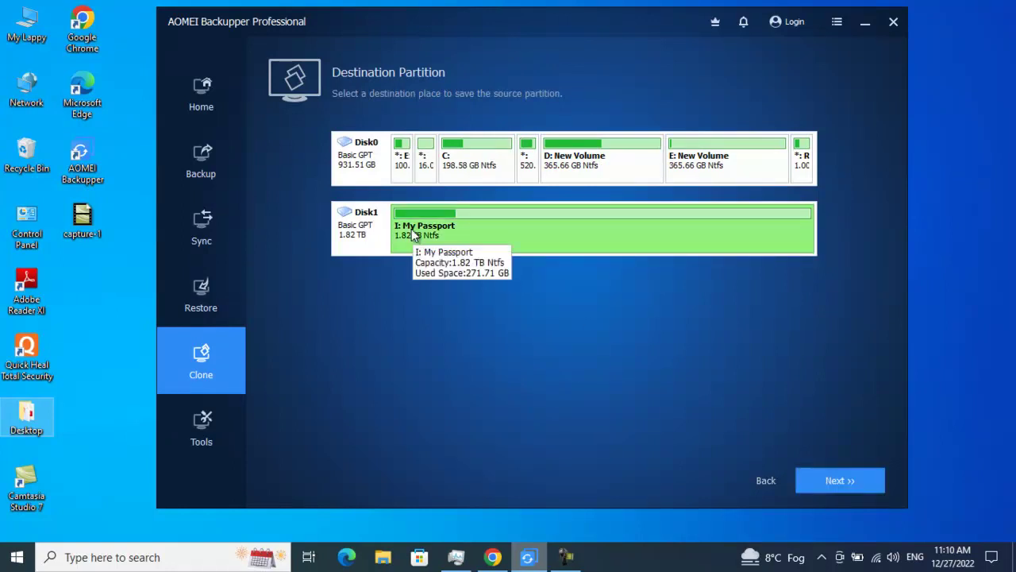
mouse_move(583, 177)
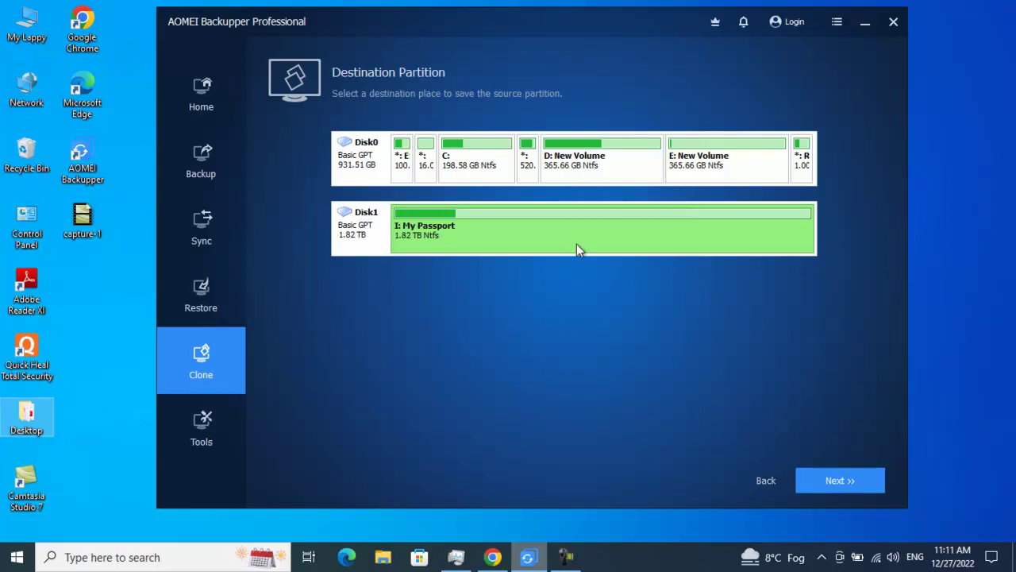
mouse_move(443, 236)
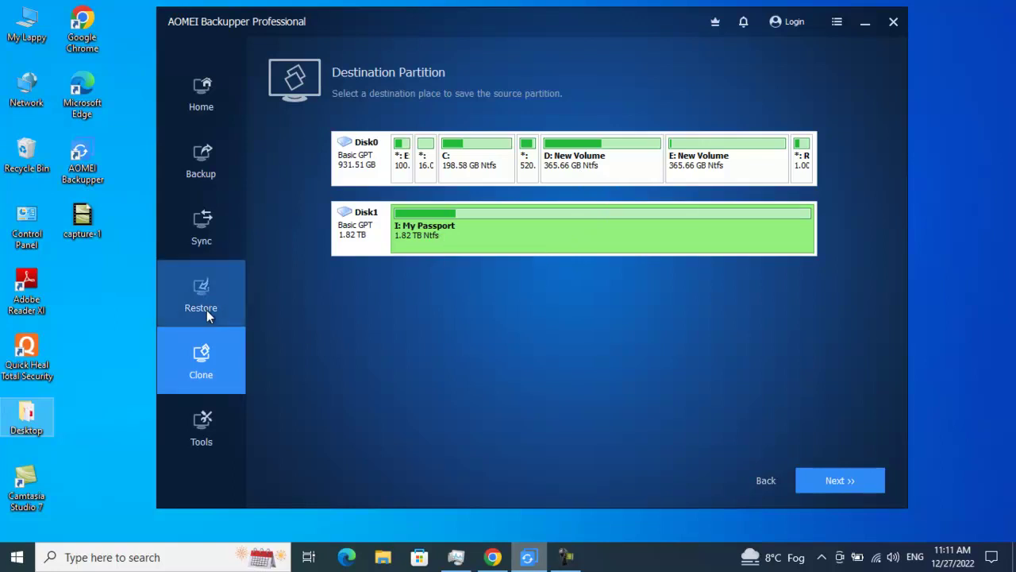
Leave the partition clone, check the destination choices of System Clone, and return to the clone types.
left_click(212, 373)
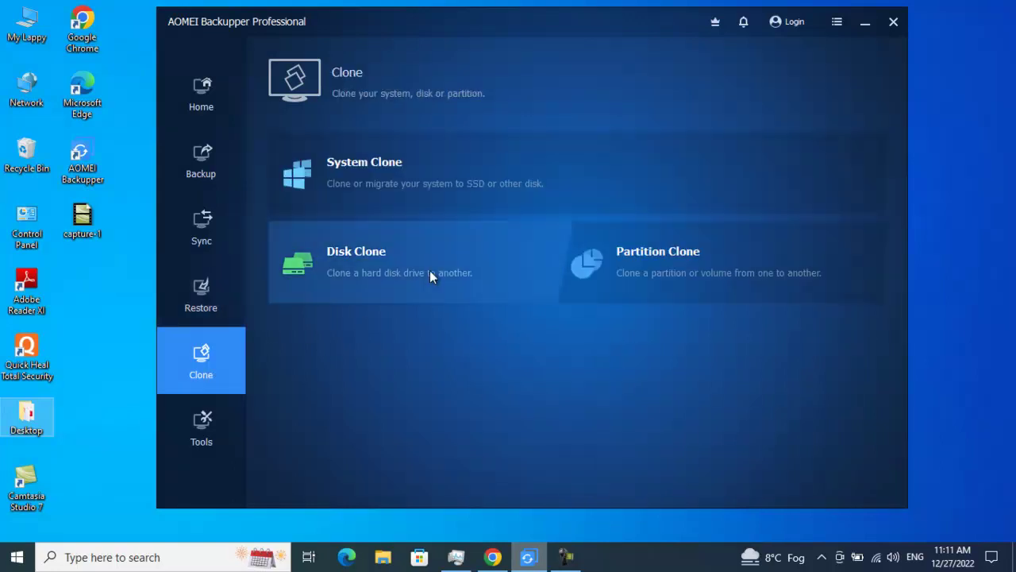
left_click(402, 175)
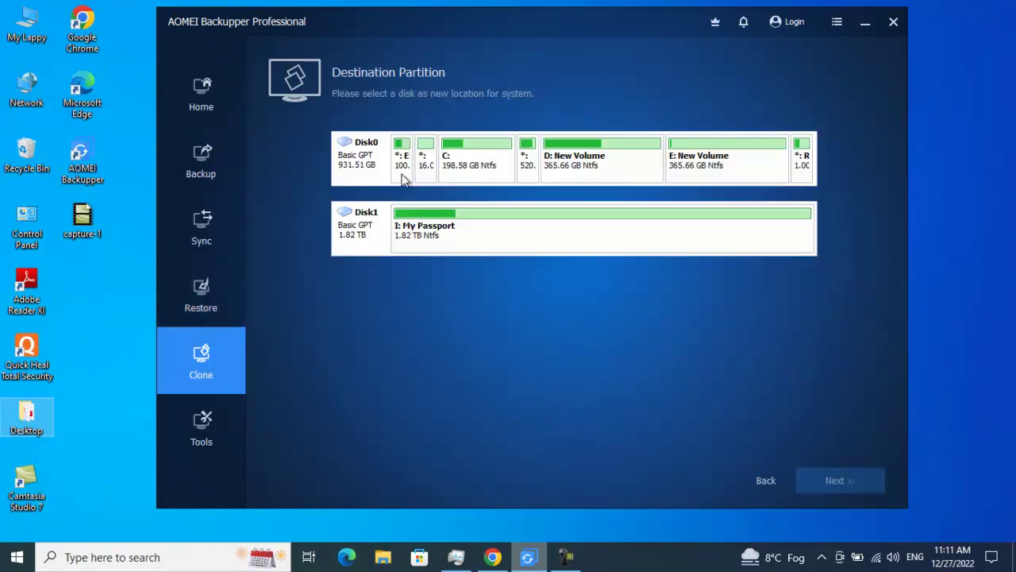
left_click(235, 373)
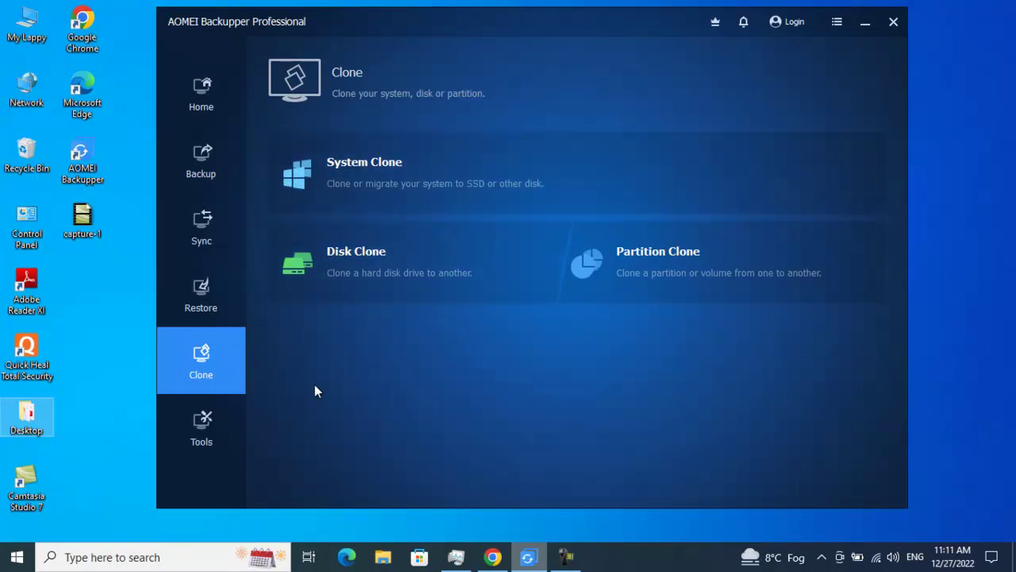
Browse the available tools, from Common Tools through Backup Tools to Free Tools.
left_click(209, 427)
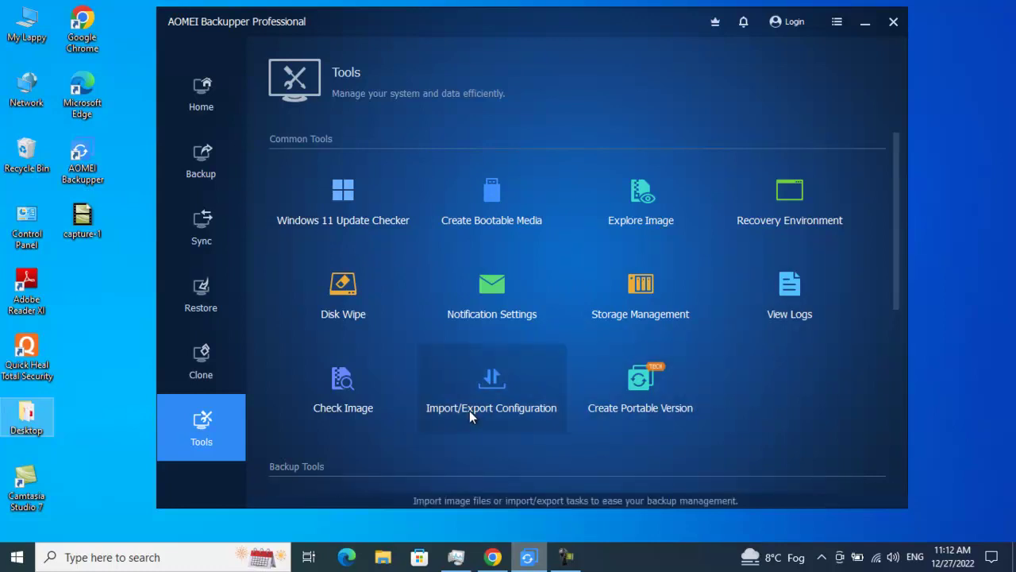
scroll(469, 410, "down", 3)
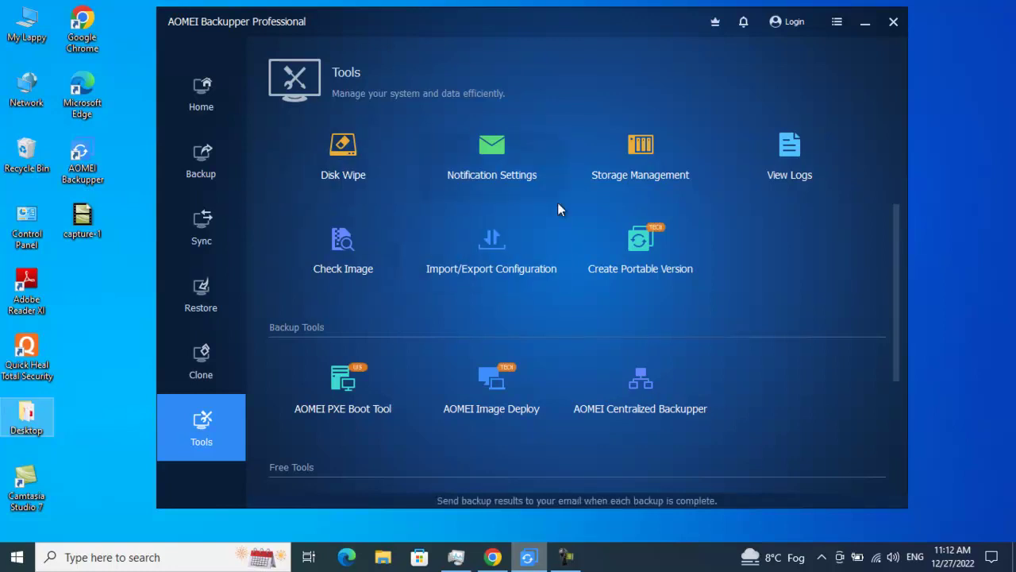
scroll(581, 238, "up", 3)
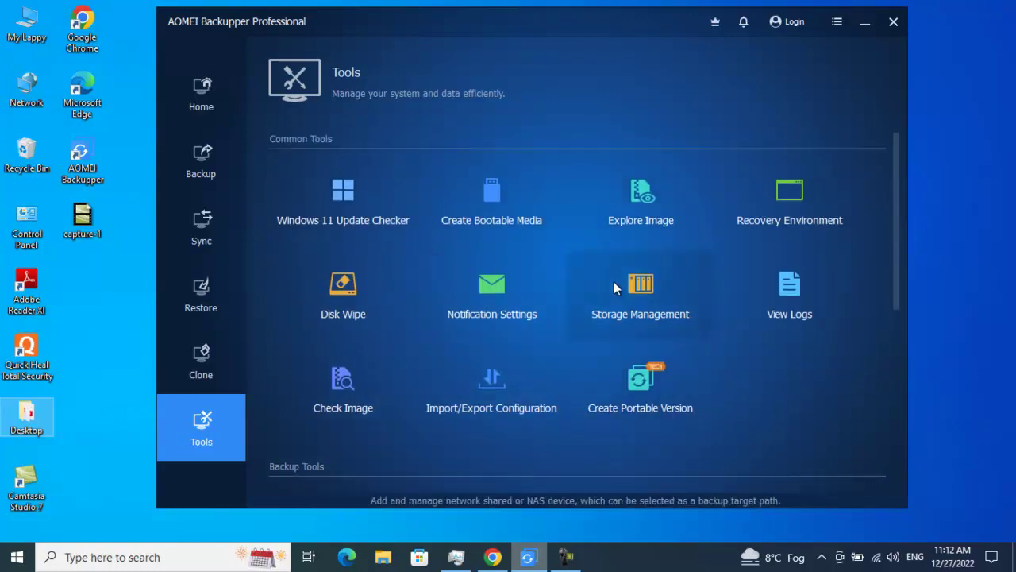
scroll(615, 286, "down", 3)
scroll(613, 288, "down", 3)
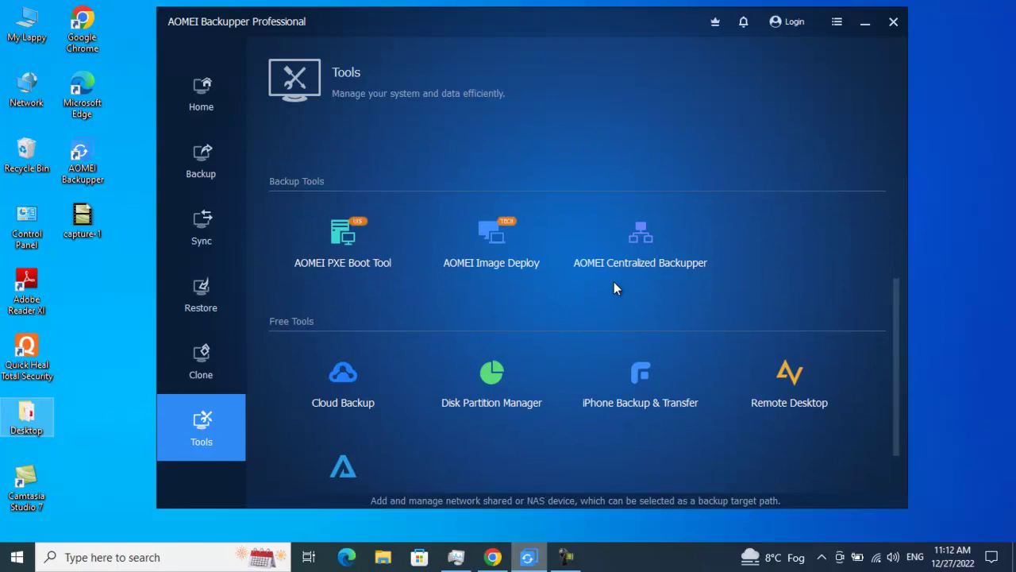
scroll(613, 282, "down", 1)
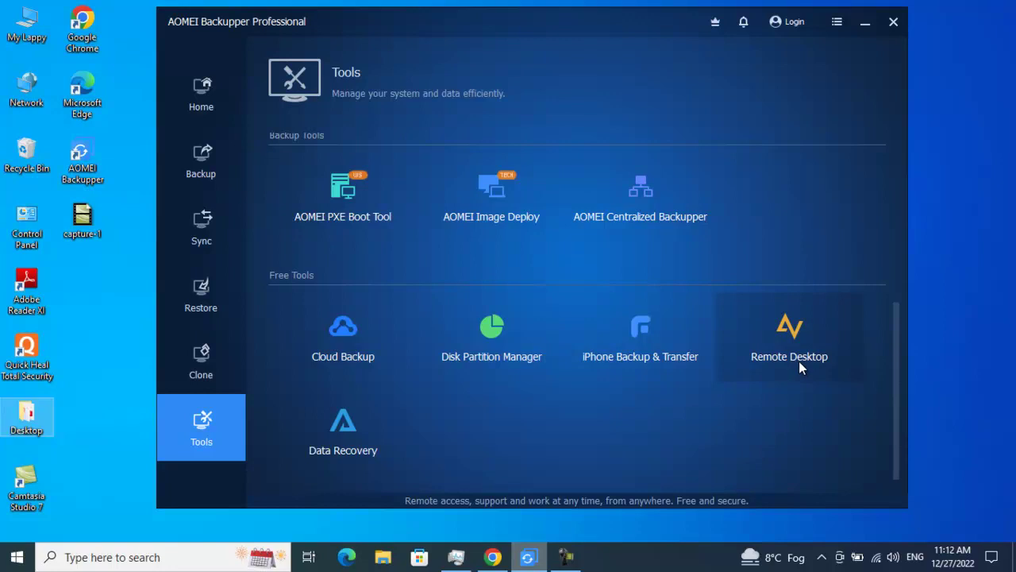
View and dismiss the iPhone Backup & Transfer offer, and visit the Disk Partition Manager web page before returning to AOMEI Backupper.
left_click(646, 338)
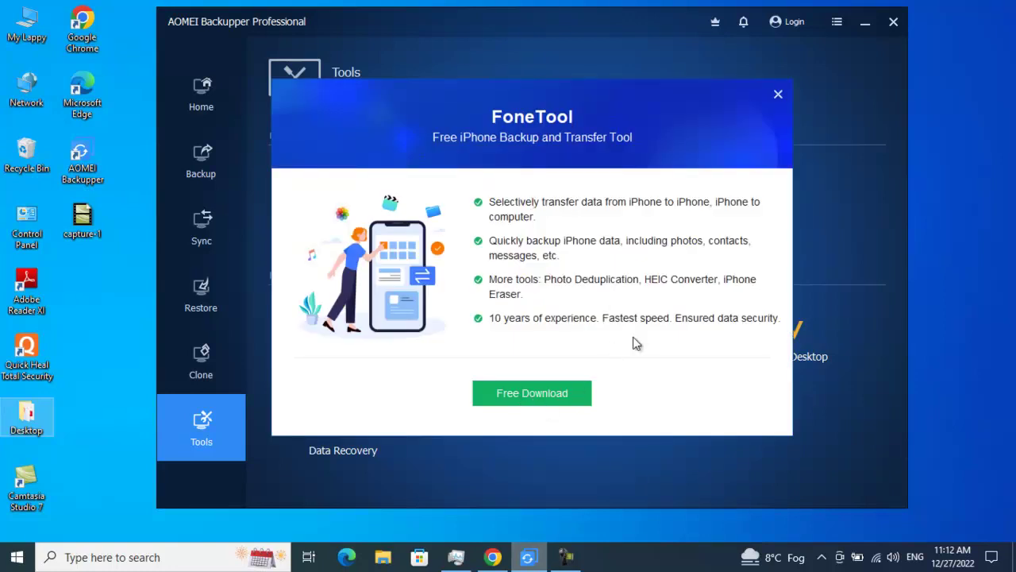
left_click(777, 106)
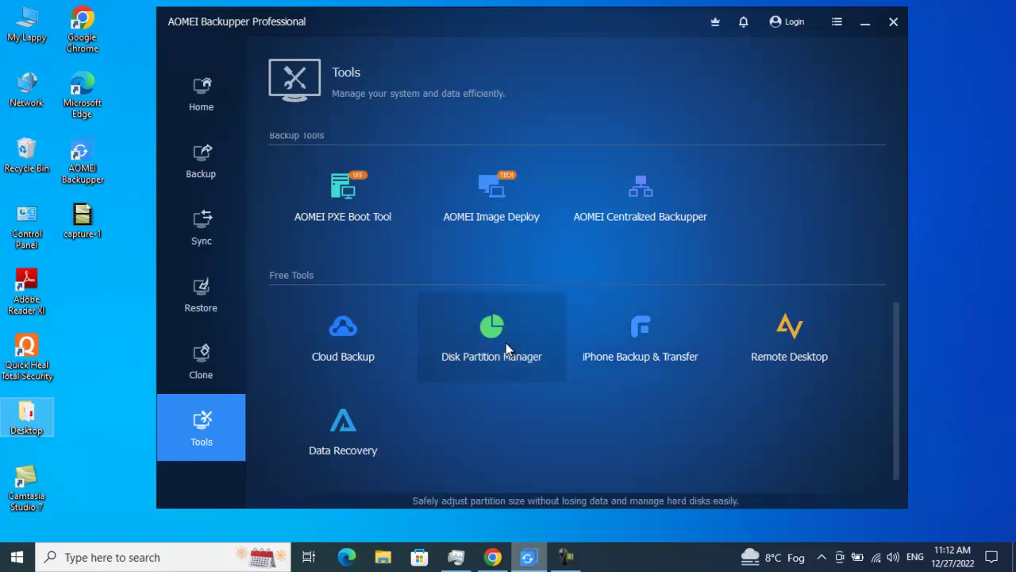
left_click(357, 450)
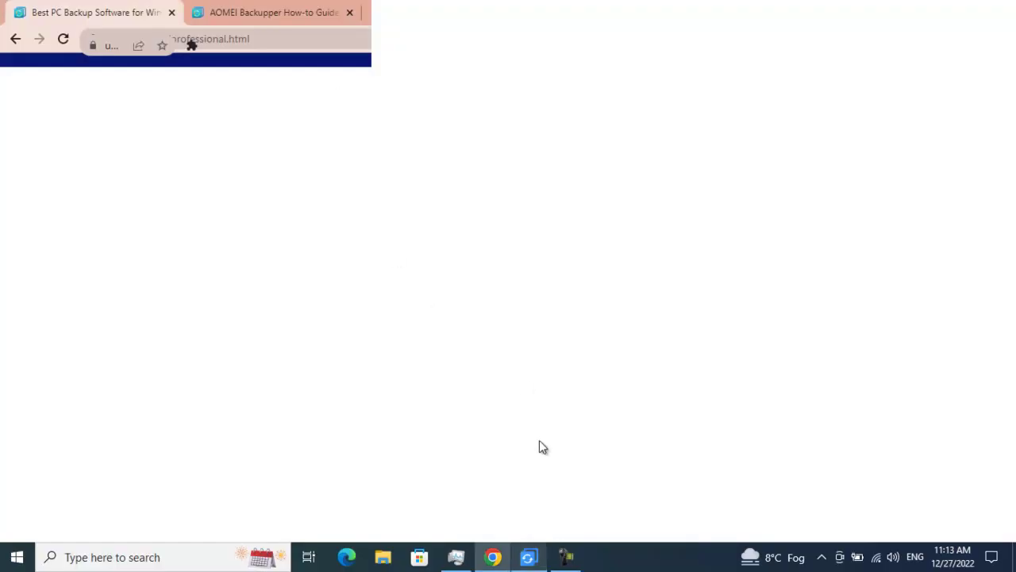
left_click(530, 555)
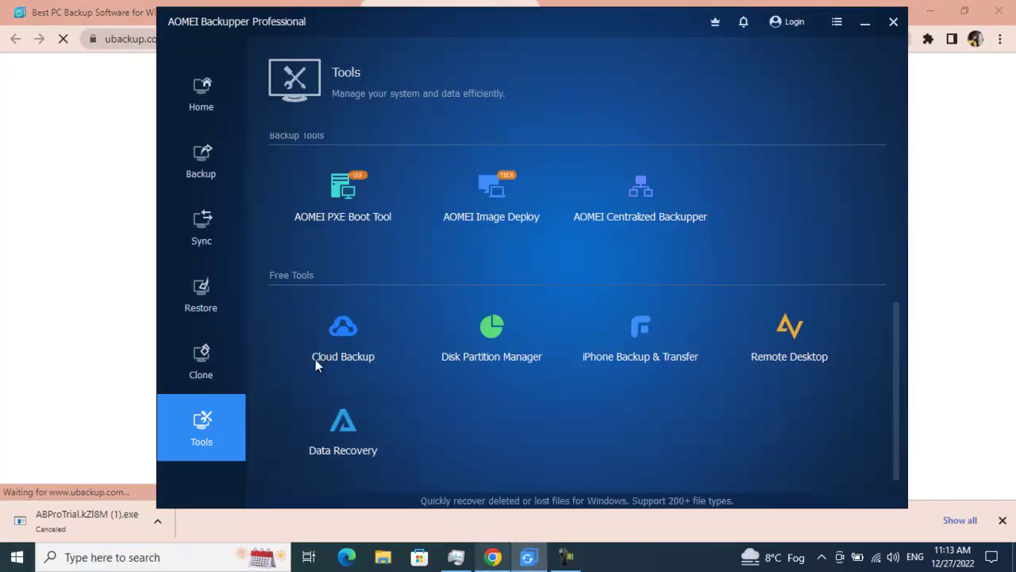
Revisit the Home, Backup, Sync and Restore overviews, and end on the sync modes.
left_click(217, 67)
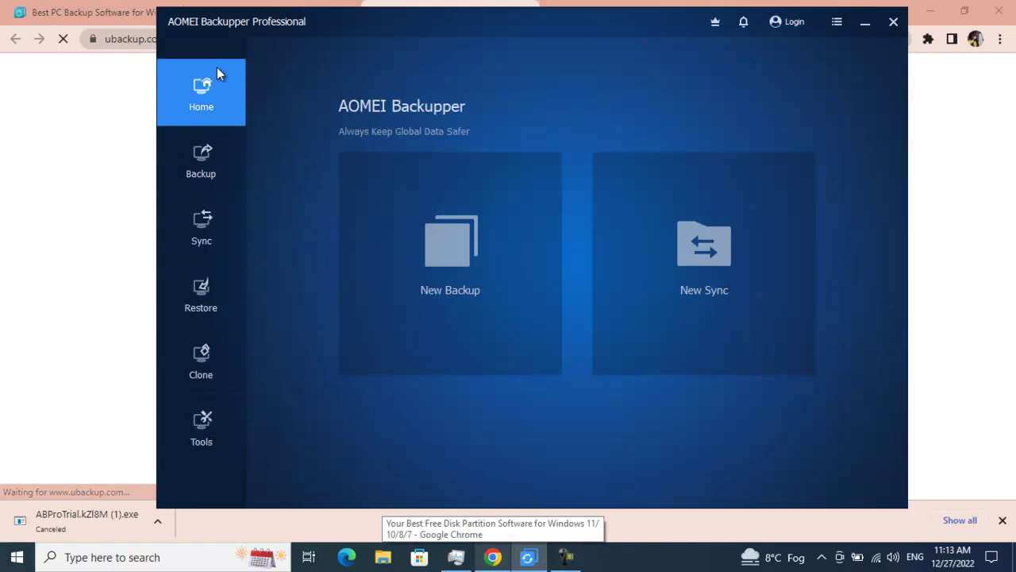
left_click(212, 151)
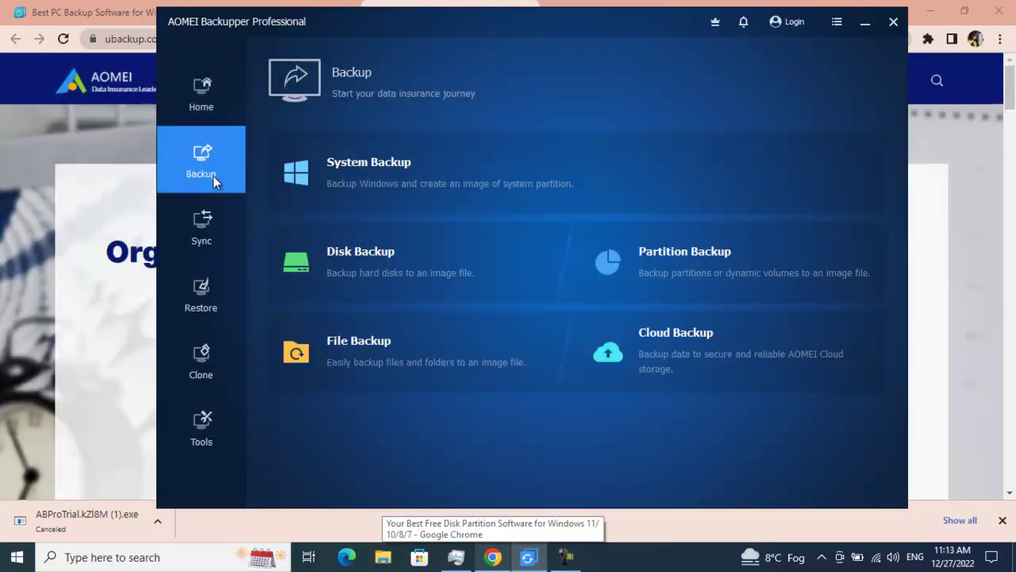
left_click(215, 235)
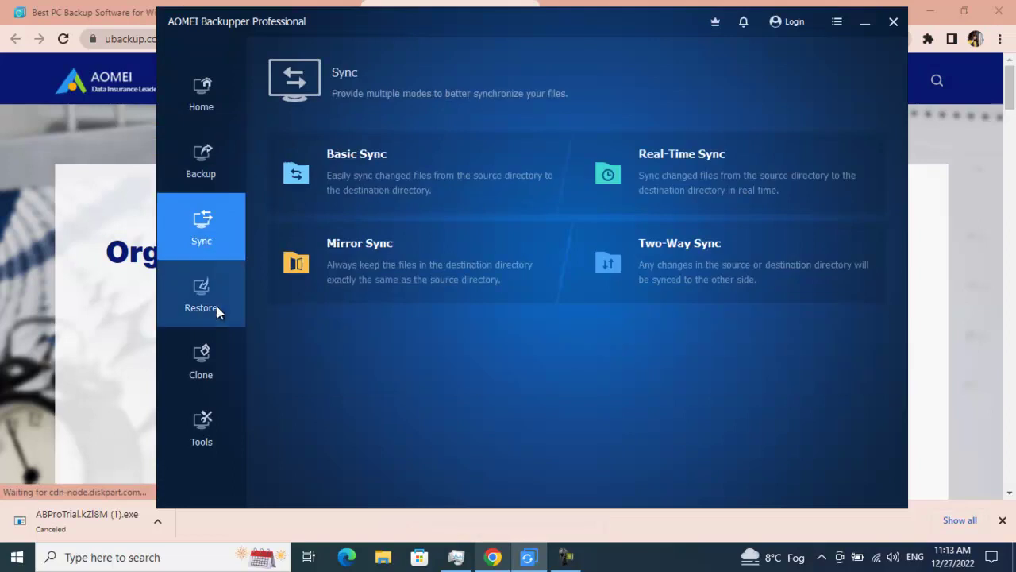
left_click(216, 307)
left_click(211, 241)
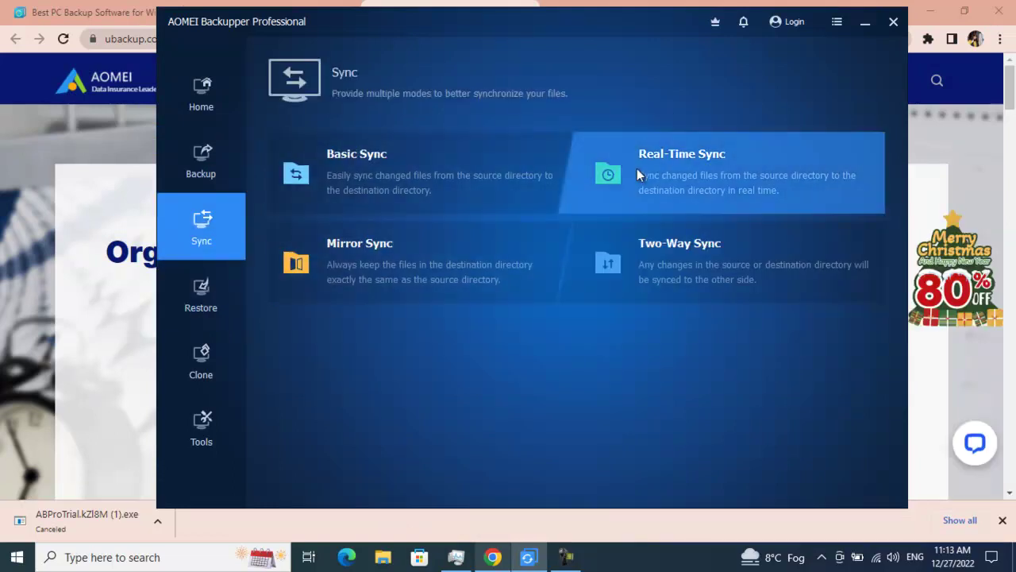
Move the AOMEI Backupper window aside to uncover part of the browser page, and return to the Home overview.
left_click_drag(651, 32, 501, 76)
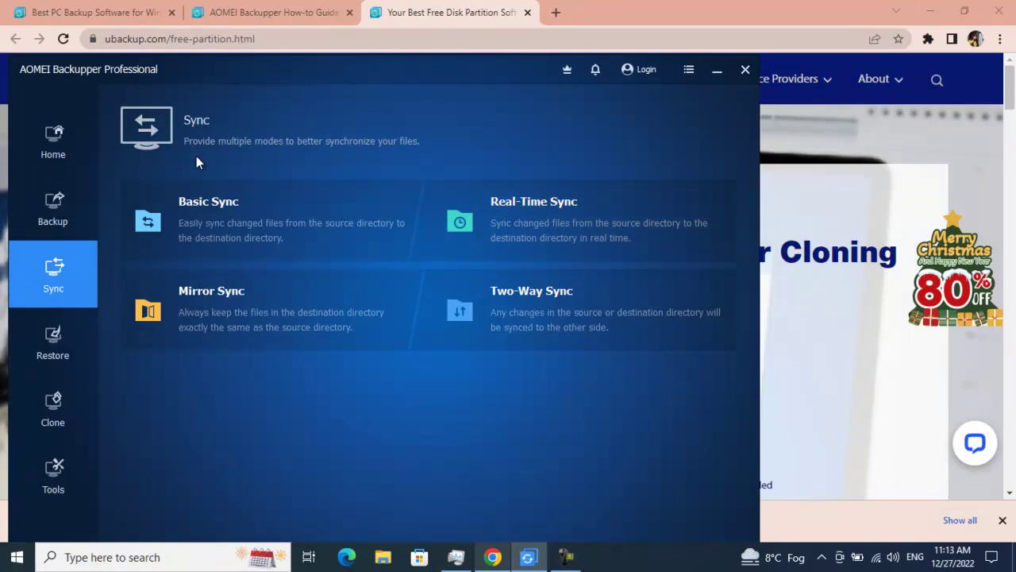
left_click(41, 131)
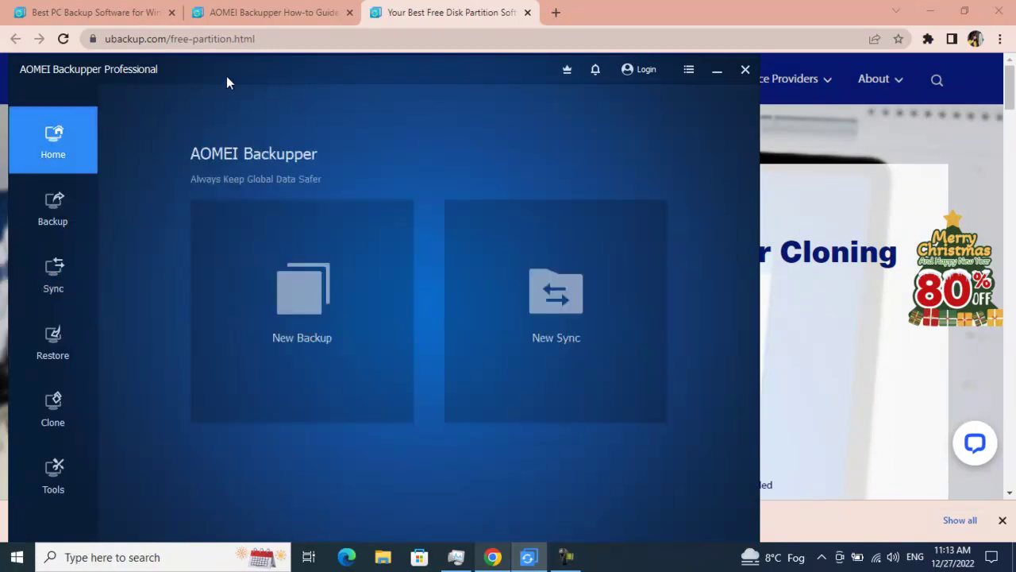